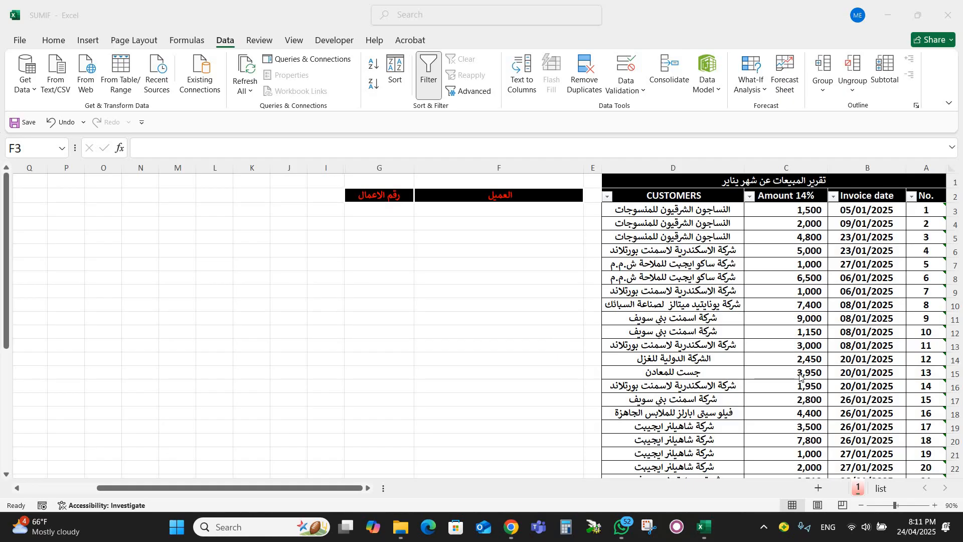
# - Review the customer data on the list sheet, including tax registration numbers and addresses, and return to sheet 1
pyautogui.click(887, 492)
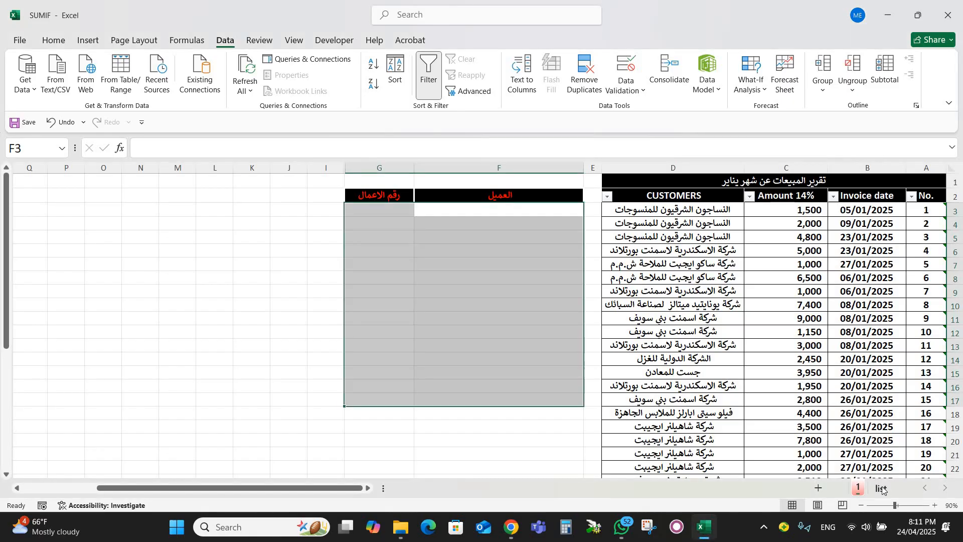
pyautogui.click(883, 490)
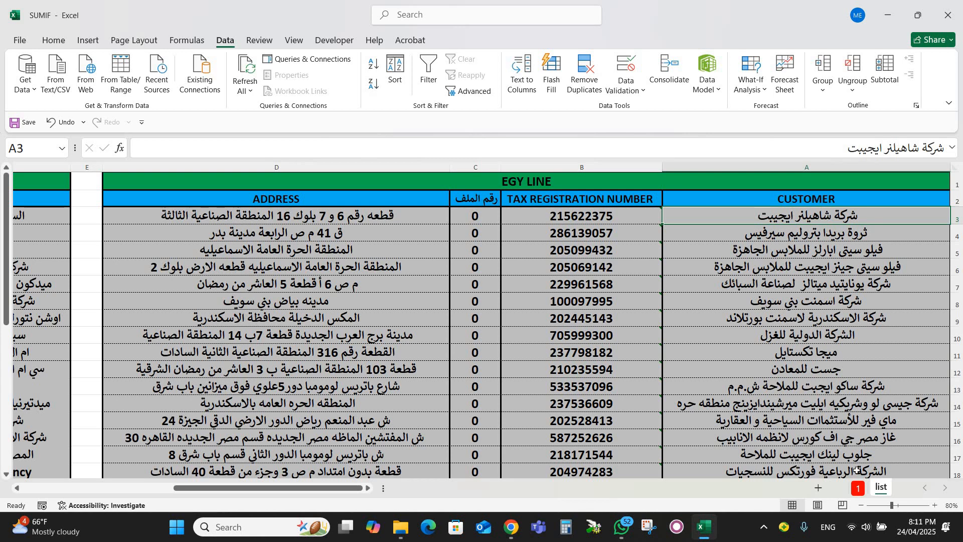
pyautogui.click(859, 489)
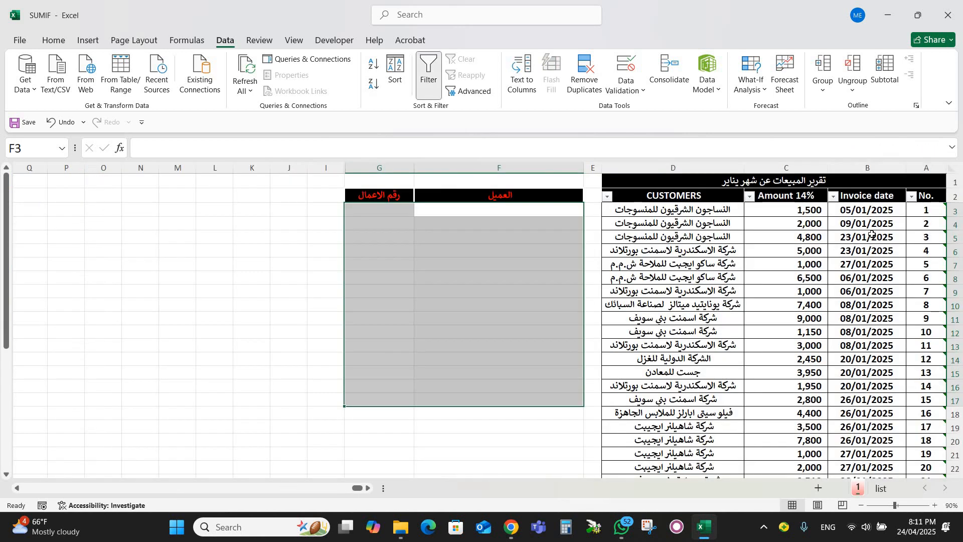
# - Examine the January sales report's invoice dates, amounts and repeated customer names in its first rows
pyautogui.click(868, 237)
pyautogui.click(871, 209)
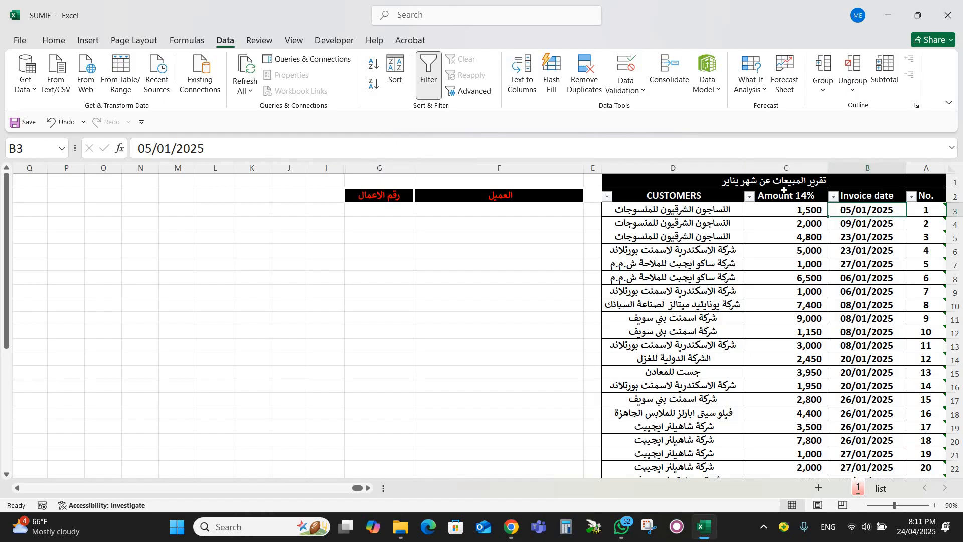
pyautogui.click(666, 208)
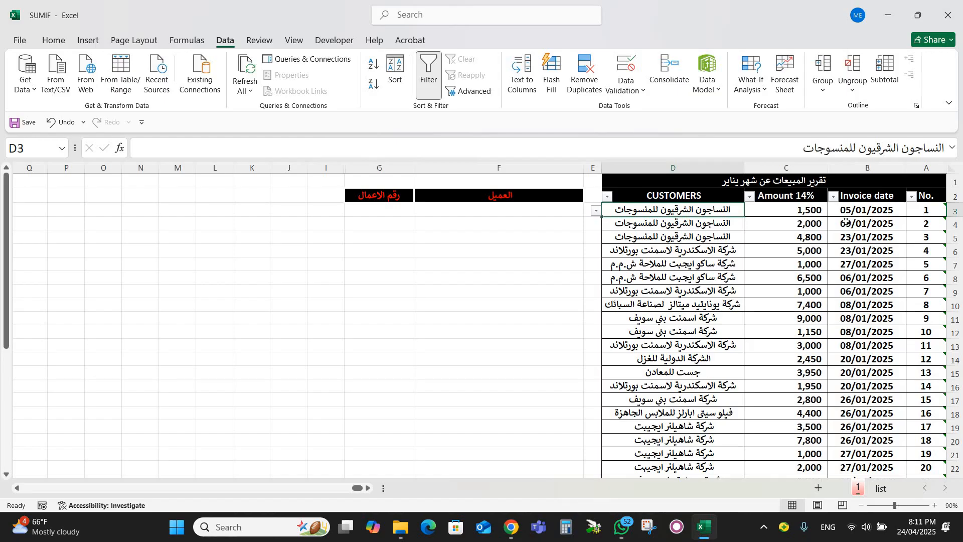
pyautogui.click(865, 221)
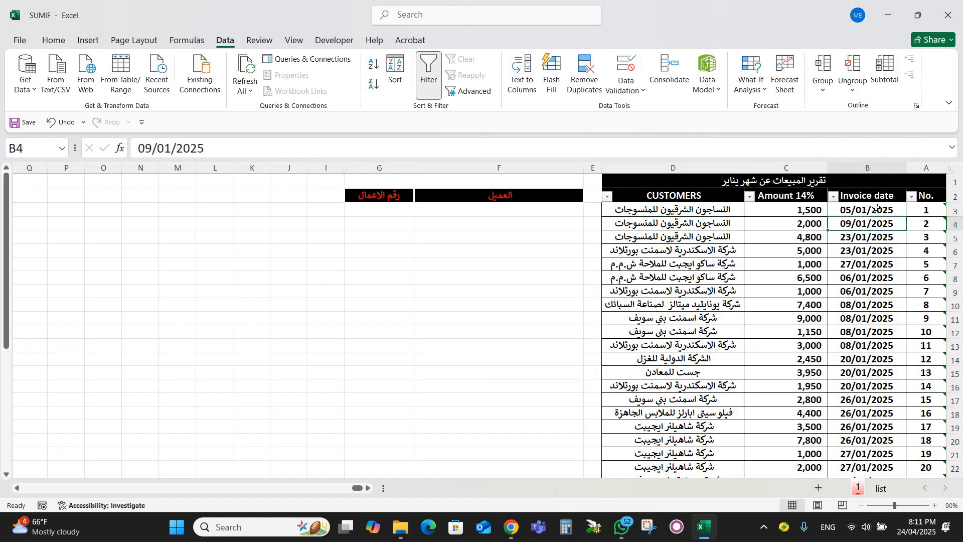
pyautogui.click(860, 211)
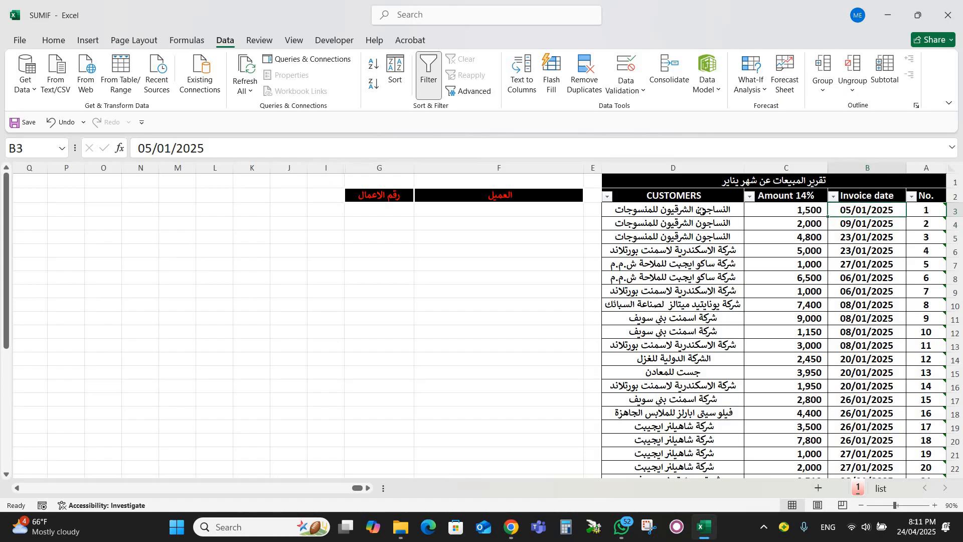
pyautogui.click(786, 211)
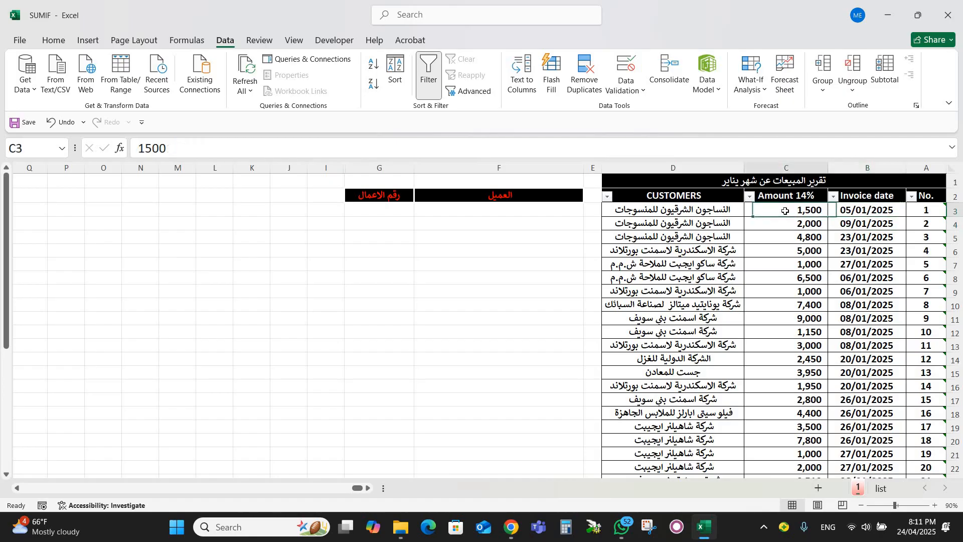
pyautogui.click(668, 215)
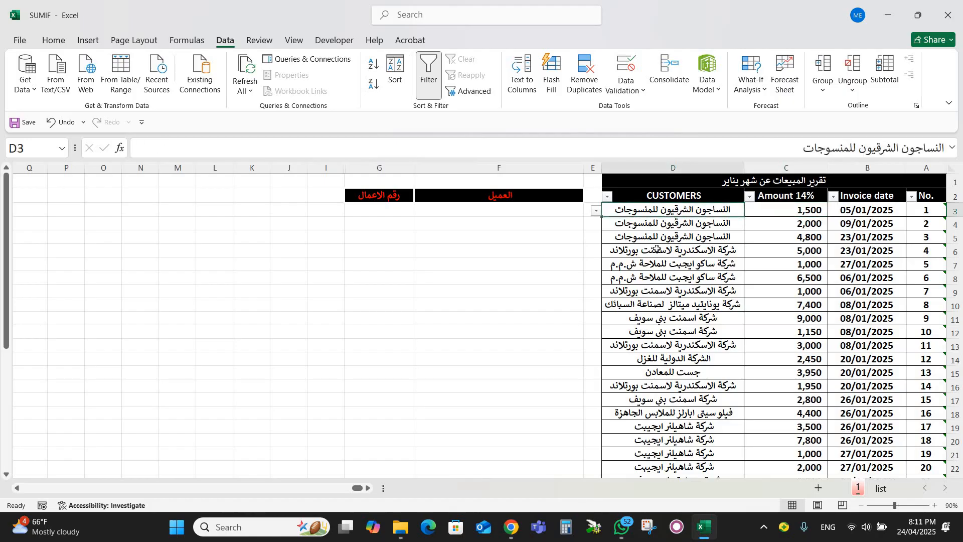
pyautogui.click(686, 223)
pyautogui.click(682, 238)
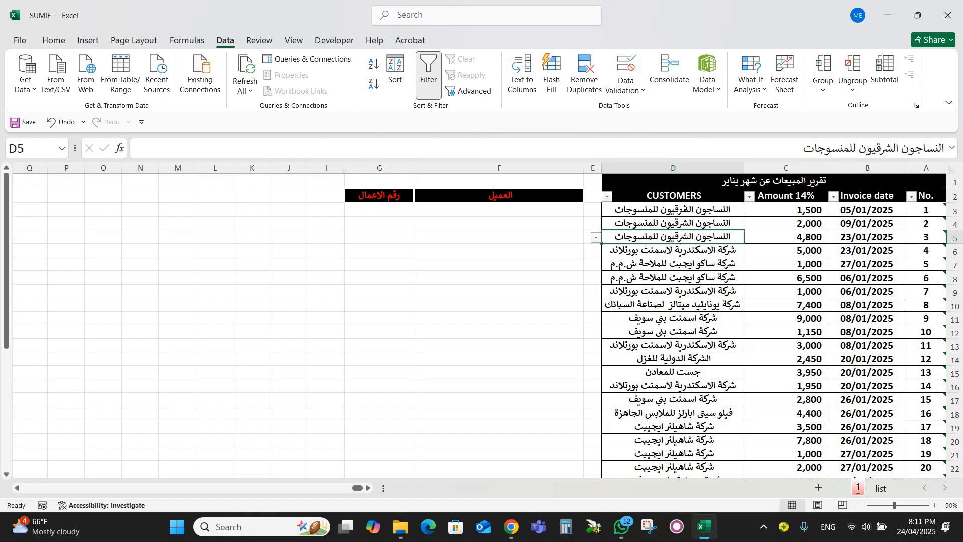
pyautogui.moveTo(683, 209); pyautogui.dragTo(676, 290)
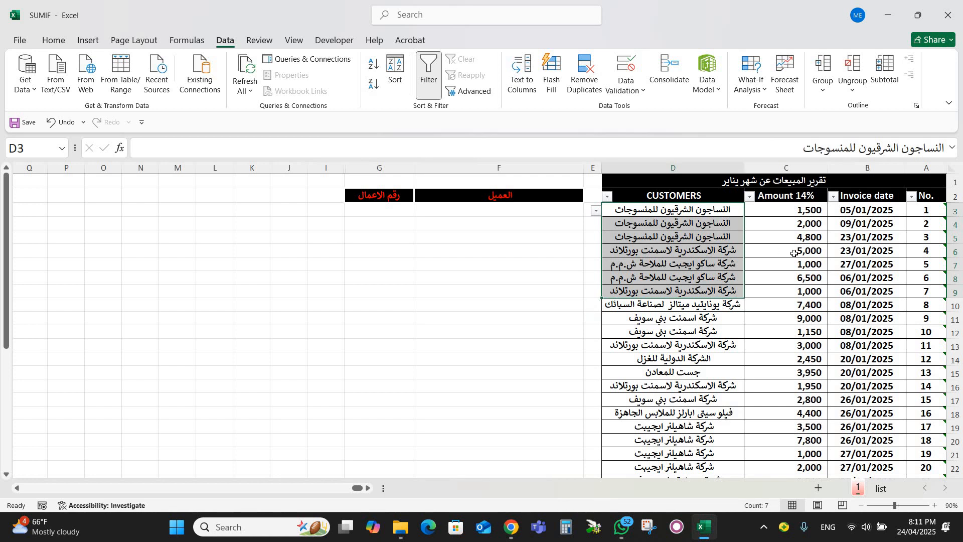
# - Clear the grand total in cell C37 below the Amount 14% column and go back up the column
pyautogui.scroll(-10, 789, 300)
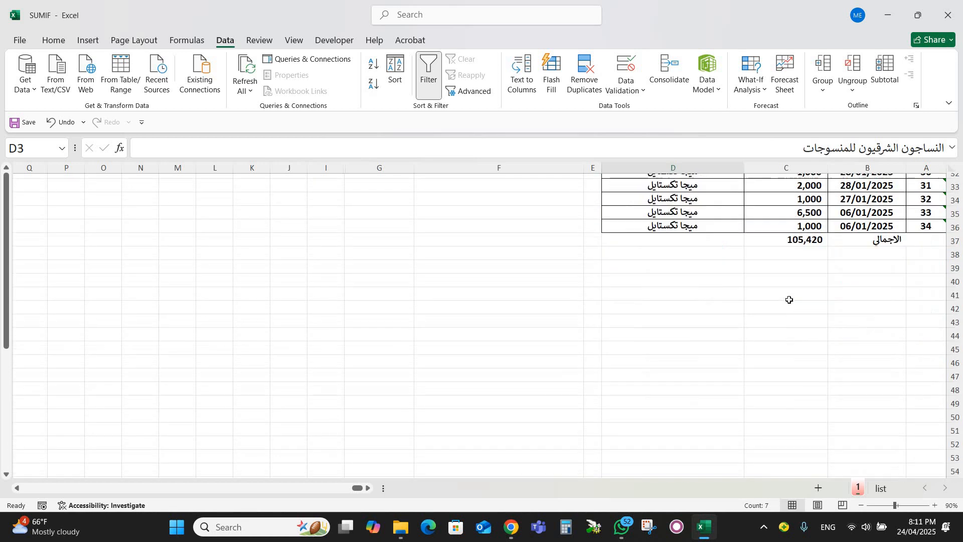
pyautogui.click(802, 247)
pyautogui.press('BackSpace')
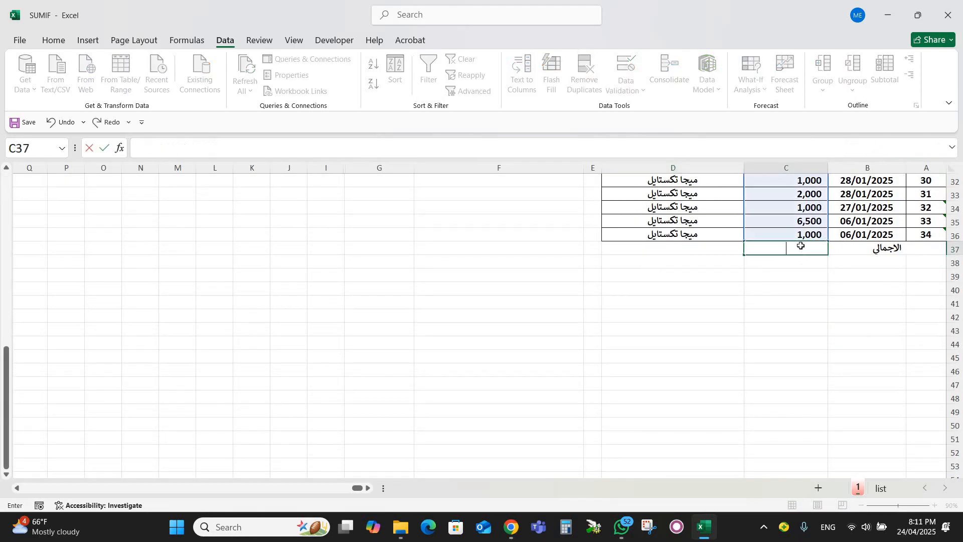
pyautogui.press('Up')
pyautogui.press('Up')
pyautogui.press('Up')
pyautogui.press('Up')
pyautogui.press('Up')
pyautogui.press('Up')
pyautogui.press('Up')
pyautogui.press('Up')
pyautogui.press('Up')
pyautogui.press('Up')
pyautogui.press('Up')
pyautogui.press('Up')
pyautogui.press('Up')
pyautogui.press('Up')
pyautogui.press('Up')
pyautogui.press('Up')
pyautogui.press('Up')
pyautogui.press('Up')
pyautogui.press('Up')
pyautogui.press('Up')
pyautogui.press('Up')
pyautogui.press('Up')
pyautogui.press('Up')
pyautogui.press('Up')
pyautogui.press('Up')
pyautogui.press('Up')
pyautogui.press('Up')
pyautogui.press('Up')
pyautogui.press('Up')
pyautogui.press('Up')
pyautogui.press('Up')
pyautogui.press('Up')
pyautogui.press('Up')
pyautogui.press('Up')
pyautogui.press('Up')
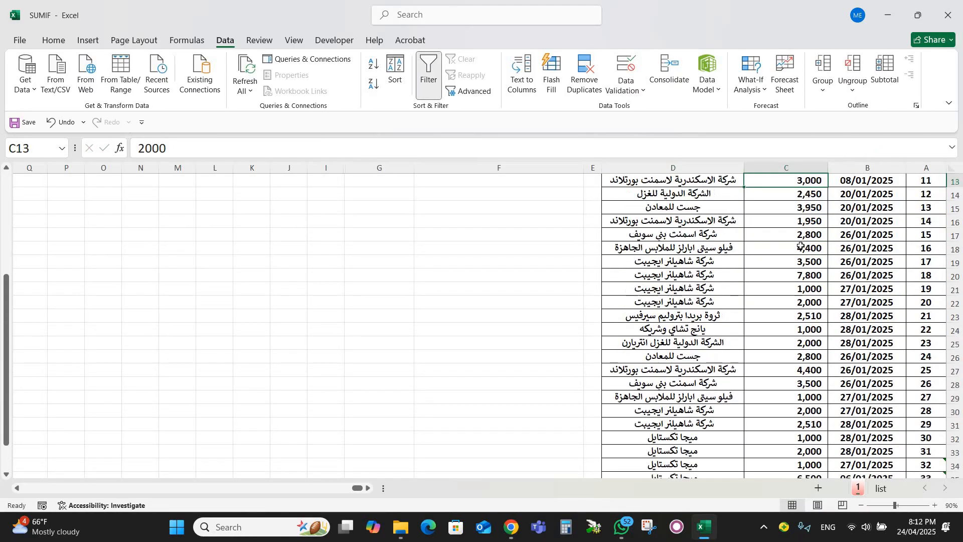
# - Copy the customer names in D3:D36 and paste them under the العميل header, starting at F3
pyautogui.click(673, 218)
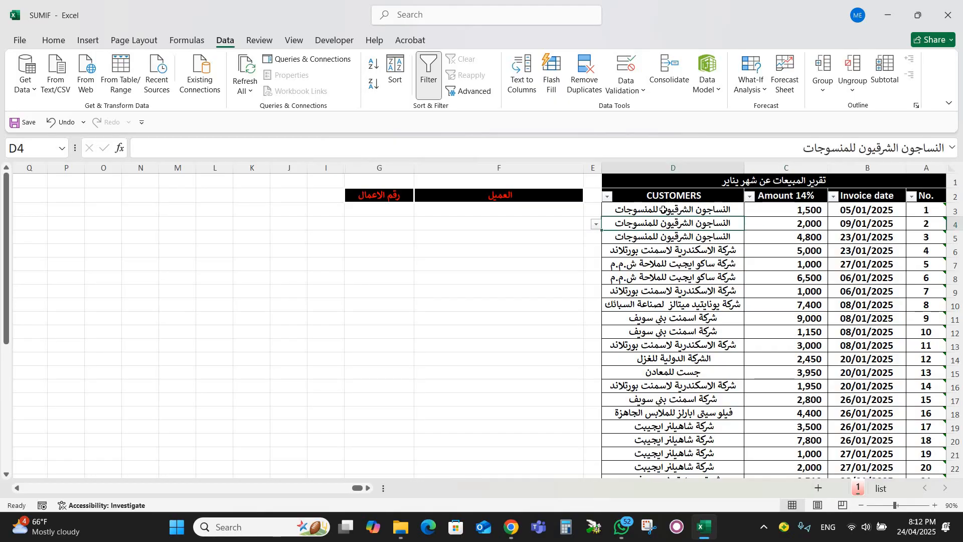
pyautogui.moveTo(664, 210); pyautogui.dragTo(672, 440)
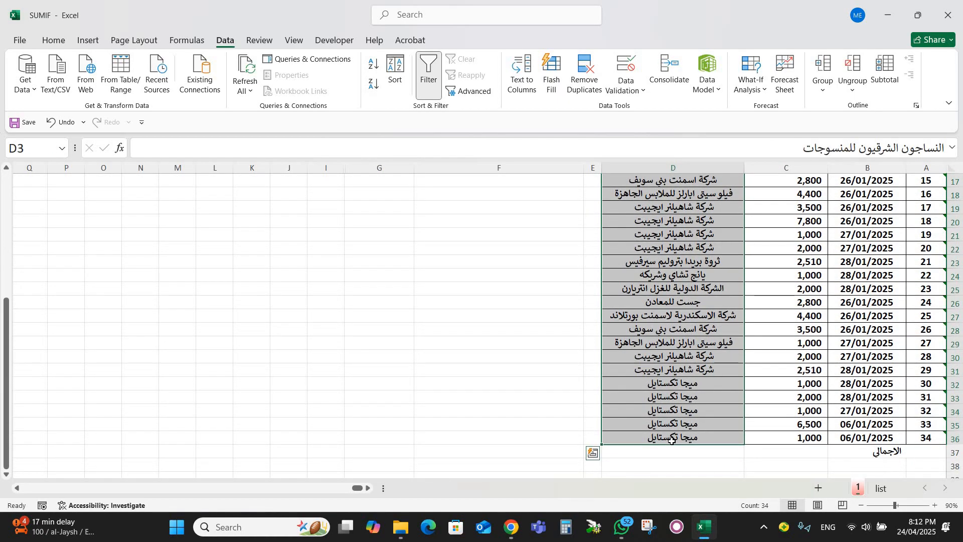
pyautogui.hotkey('ctrl', 'c')
pyautogui.scroll(5, 553, 254)
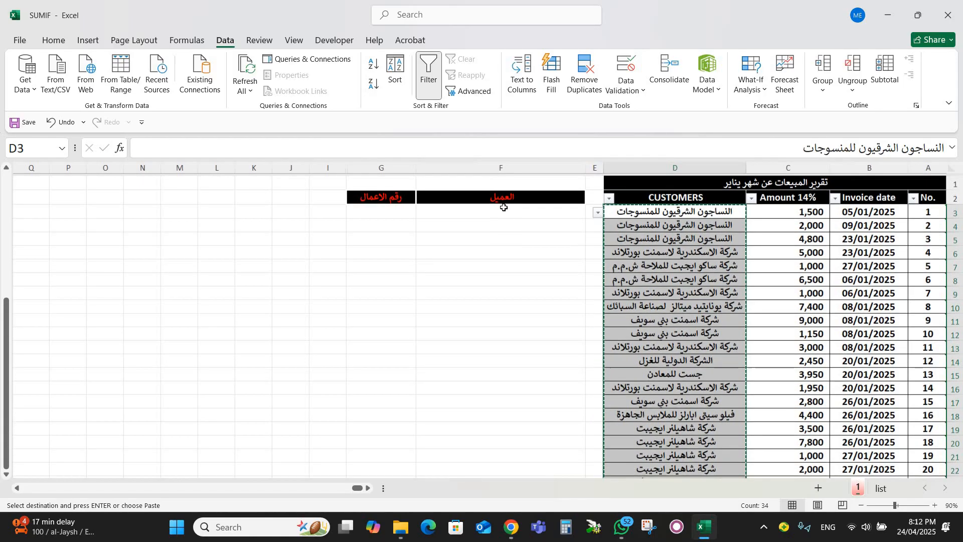
pyautogui.click(495, 211)
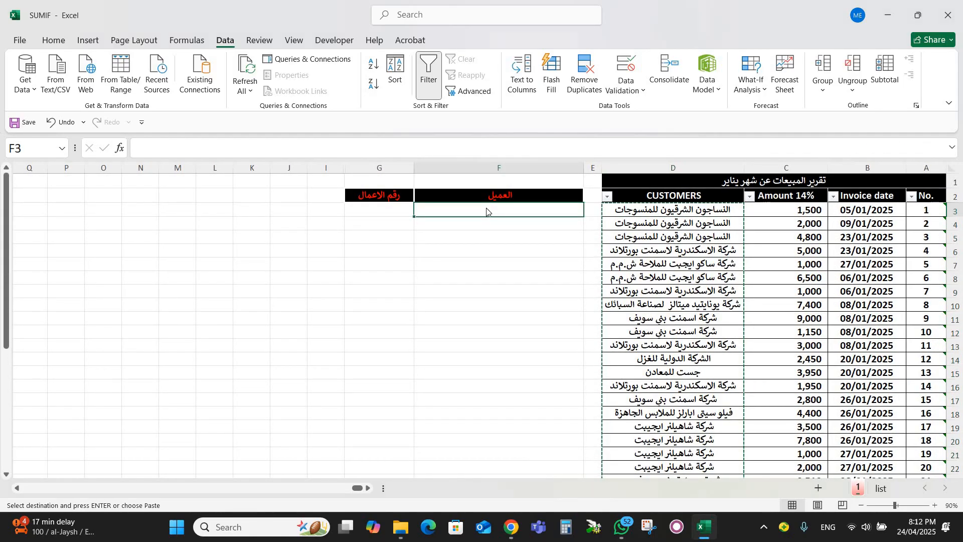
pyautogui.rightClick(487, 211)
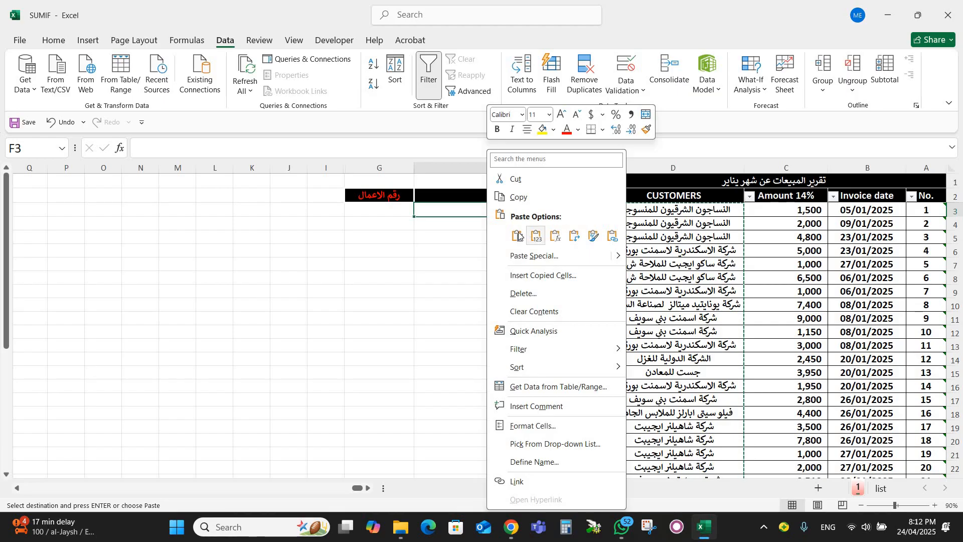
pyautogui.click(536, 236)
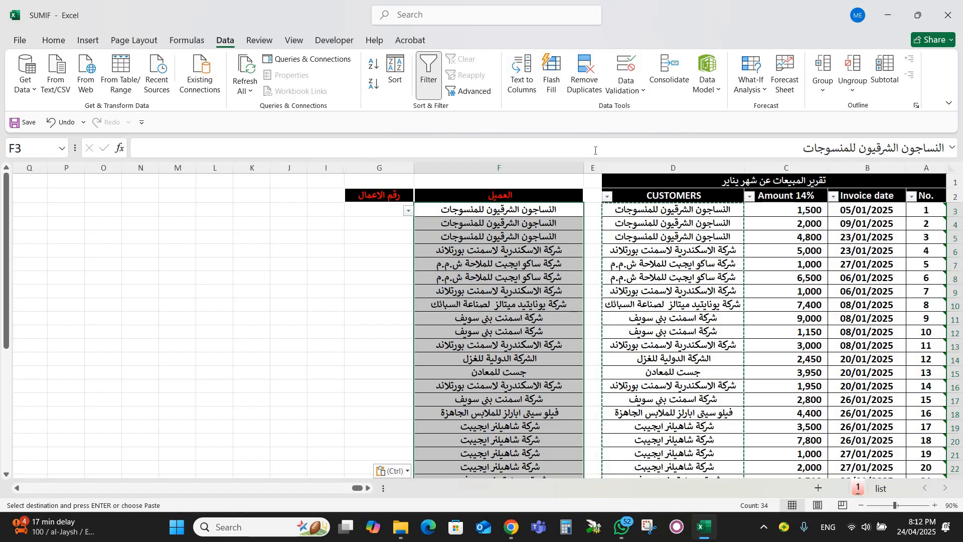
# - Remove the duplicate customer names from column F, continuing with the current selection only
pyautogui.click(584, 92)
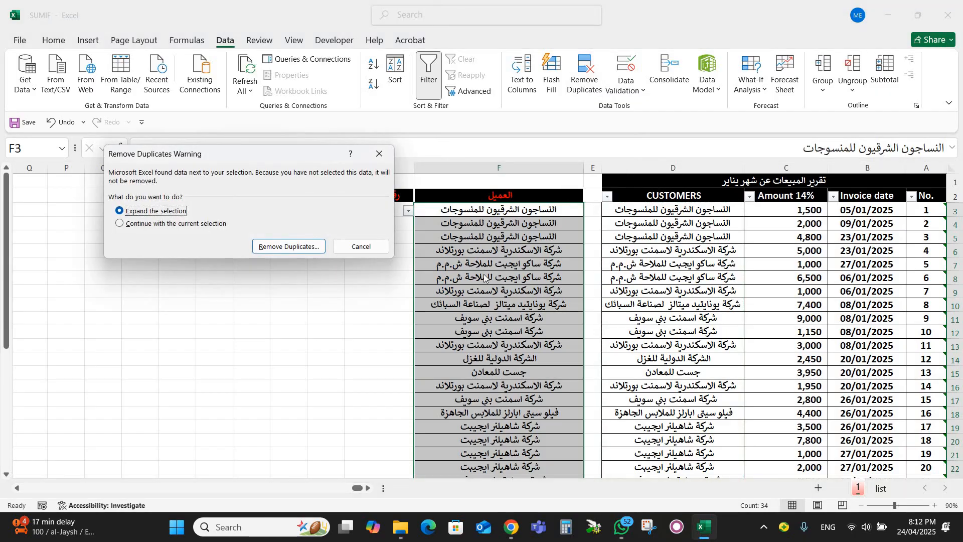
pyautogui.click(221, 224)
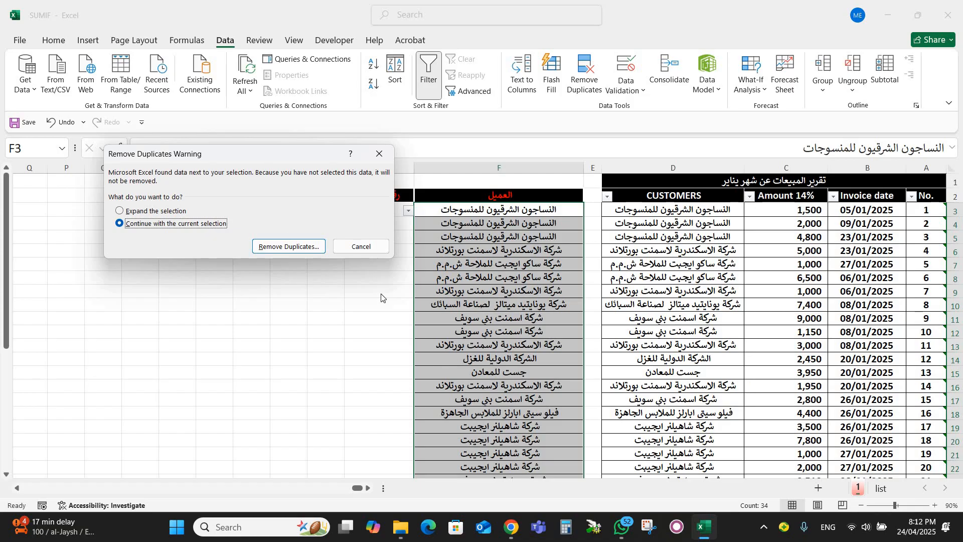
pyautogui.click(289, 247)
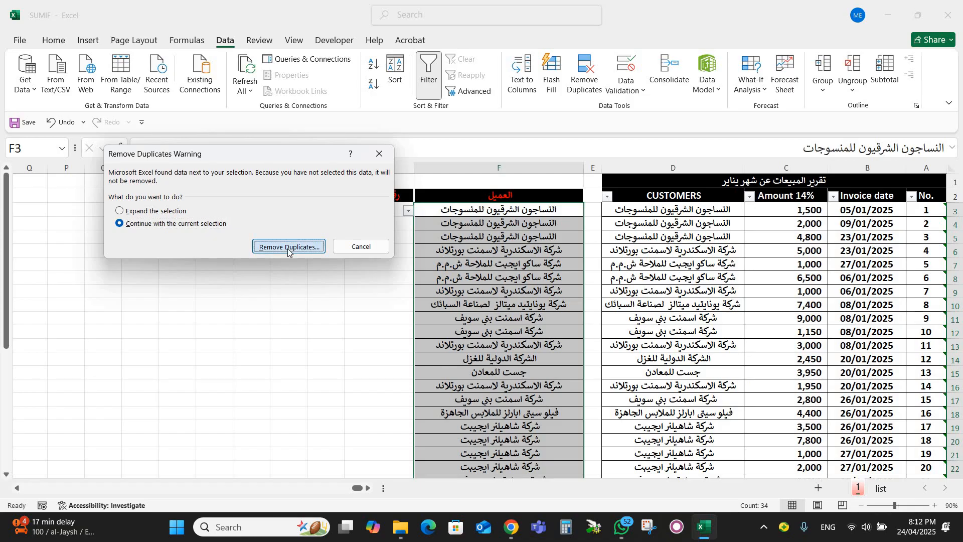
pyautogui.click(277, 286)
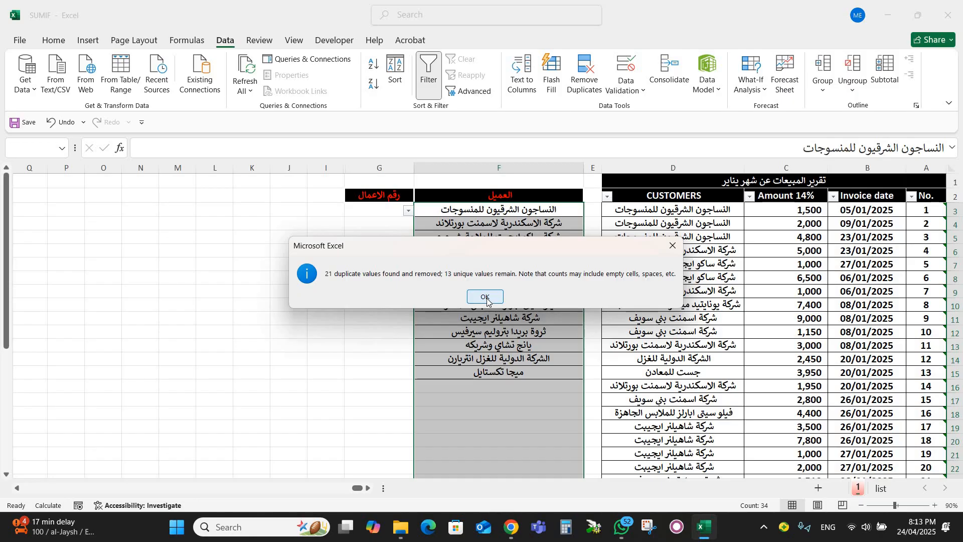
pyautogui.click(485, 297)
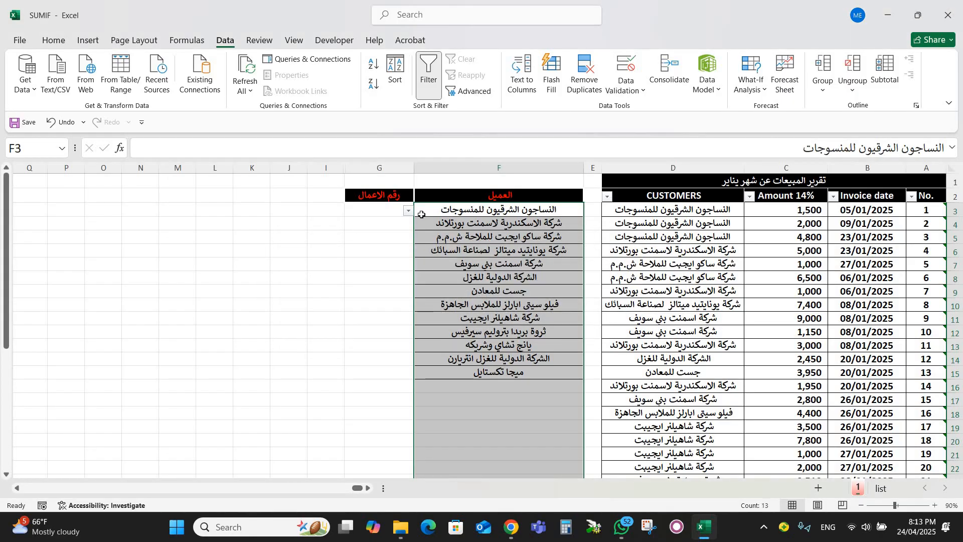
# - Start a SUMIF formula in cell G3 under the رقم الاعمال header
pyautogui.click(388, 208)
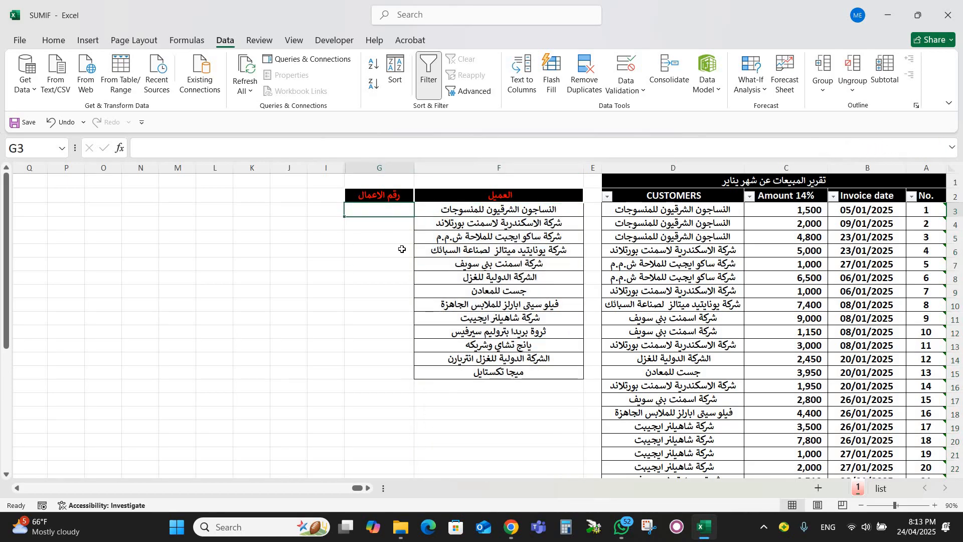
pyautogui.write('=')
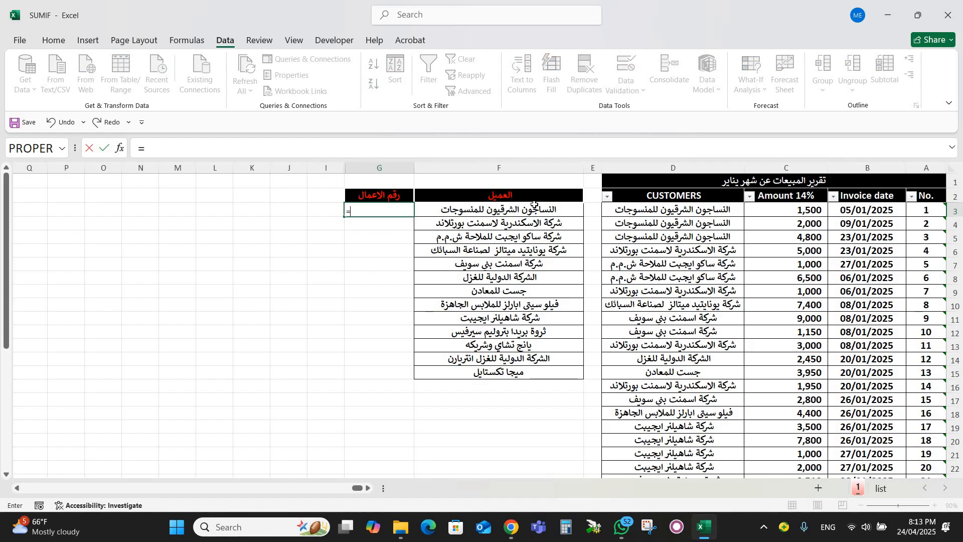
pyautogui.write('S')
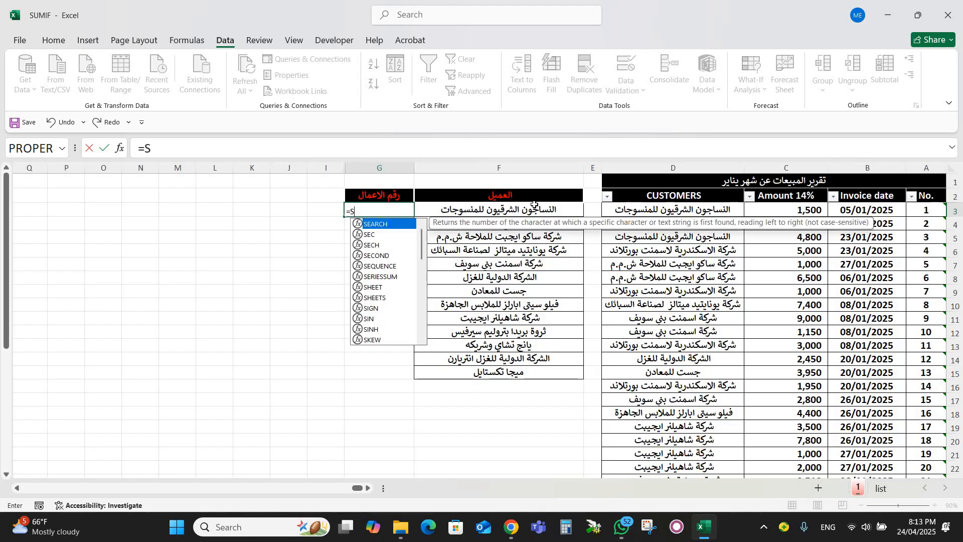
pyautogui.write('U')
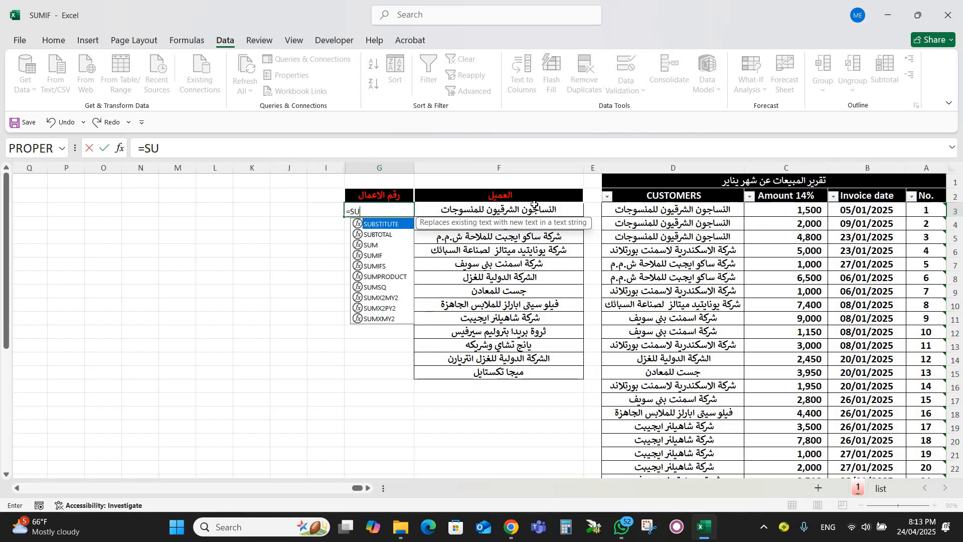
pyautogui.write('M')
pyautogui.click(373, 234)
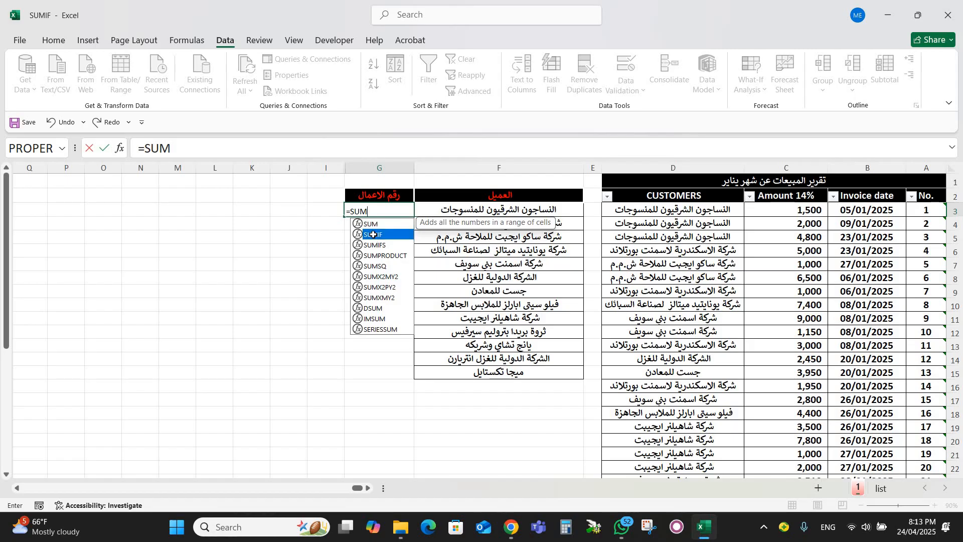
pyautogui.doubleClick(373, 235)
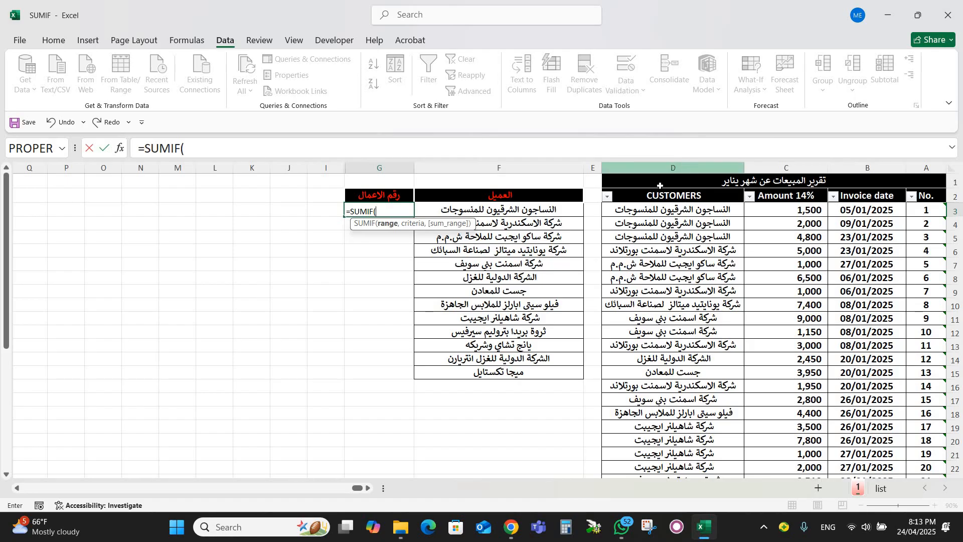
pyautogui.click(668, 169)
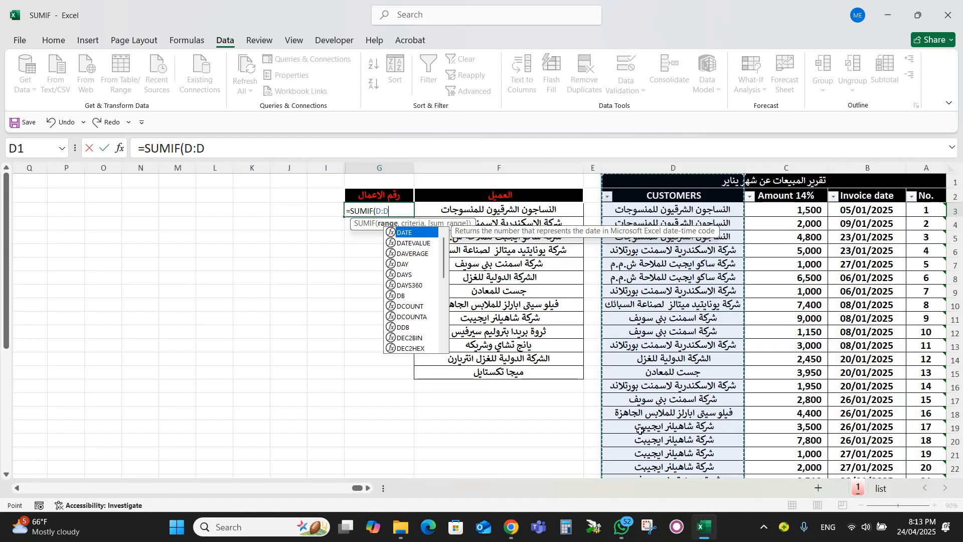
pyautogui.scroll(-20, 641, 430)
pyautogui.scroll(20, 641, 431)
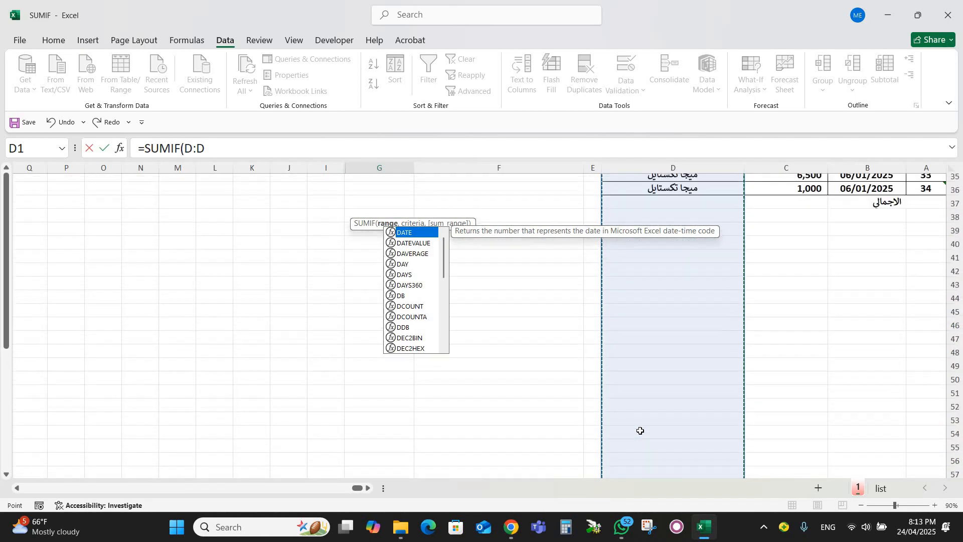
pyautogui.scroll(11, 641, 431)
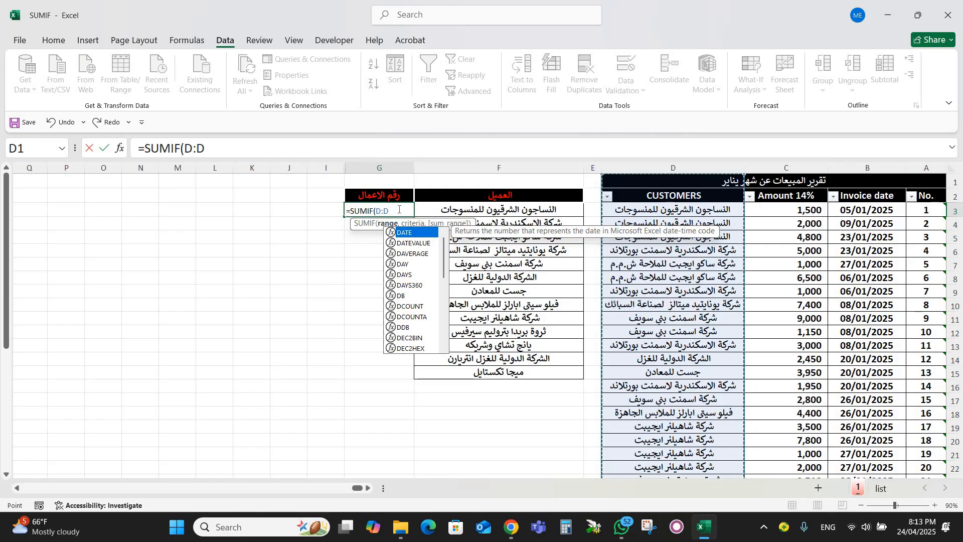
pyautogui.press('BackSpace')
pyautogui.press('BackSpace')
pyautogui.press('BackSpace')
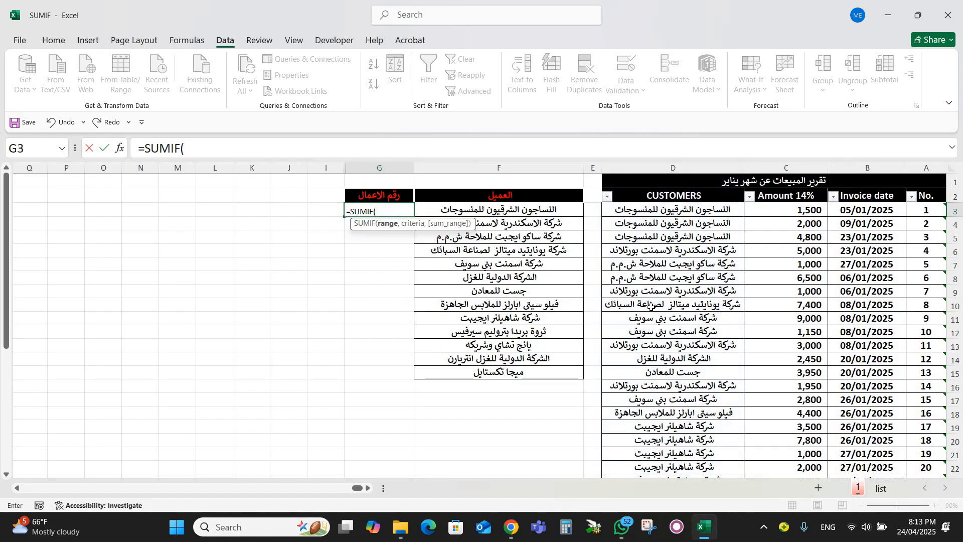
pyautogui.moveTo(672, 210); pyautogui.dragTo(651, 449)
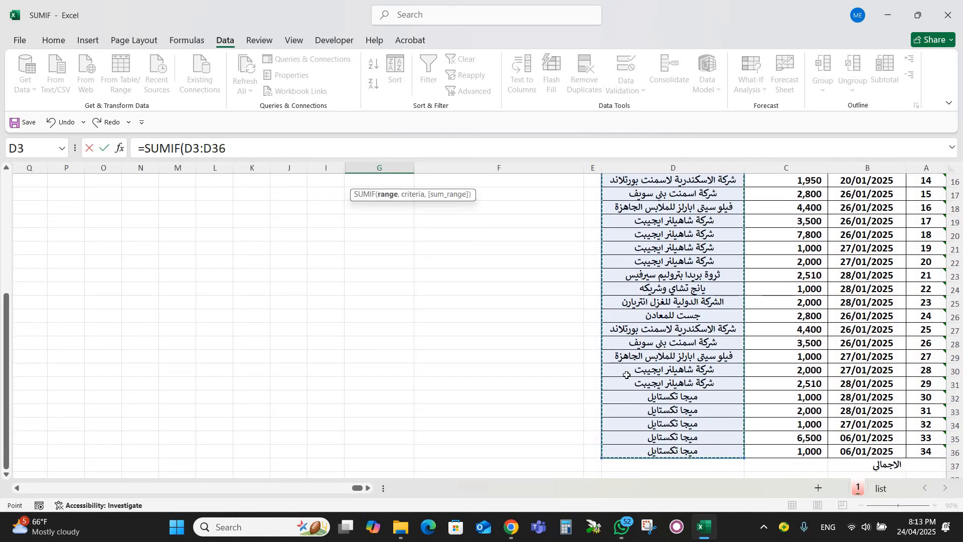
pyautogui.scroll(-1, 627, 376)
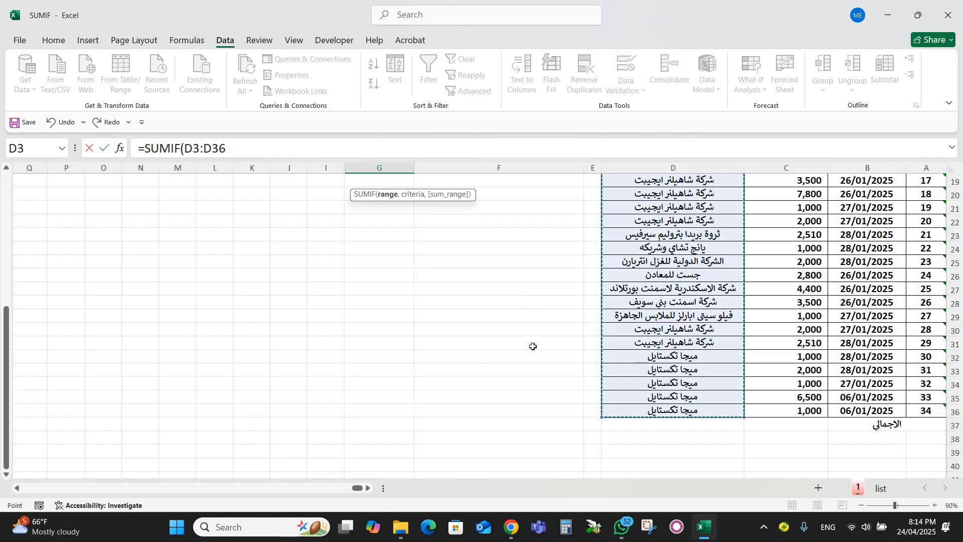
pyautogui.scroll(6, 534, 346)
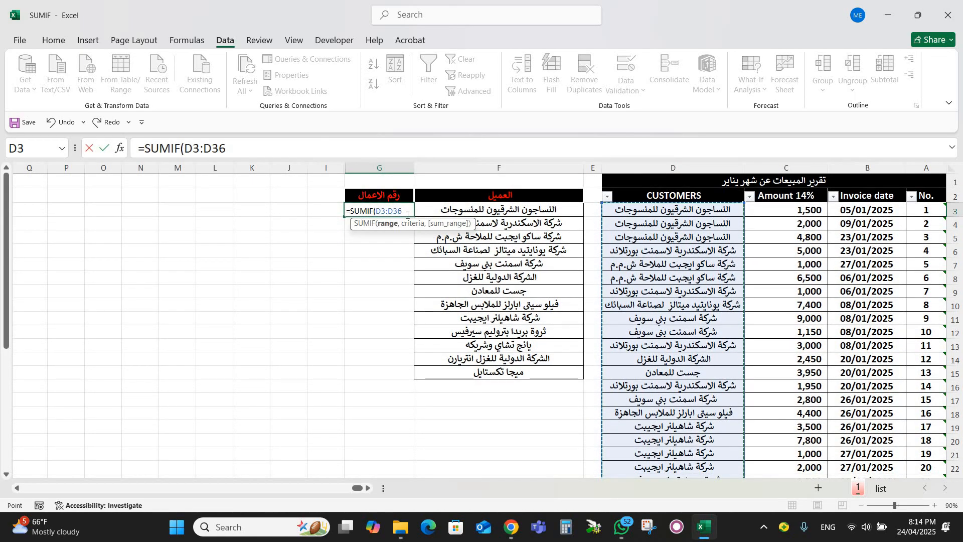
pyautogui.press('BackSpace')
pyautogui.press('BackSpace')
pyautogui.press('BackSpace')
pyautogui.press('BackSpace')
pyautogui.press('BackSpace')
pyautogui.press('BackSpace')
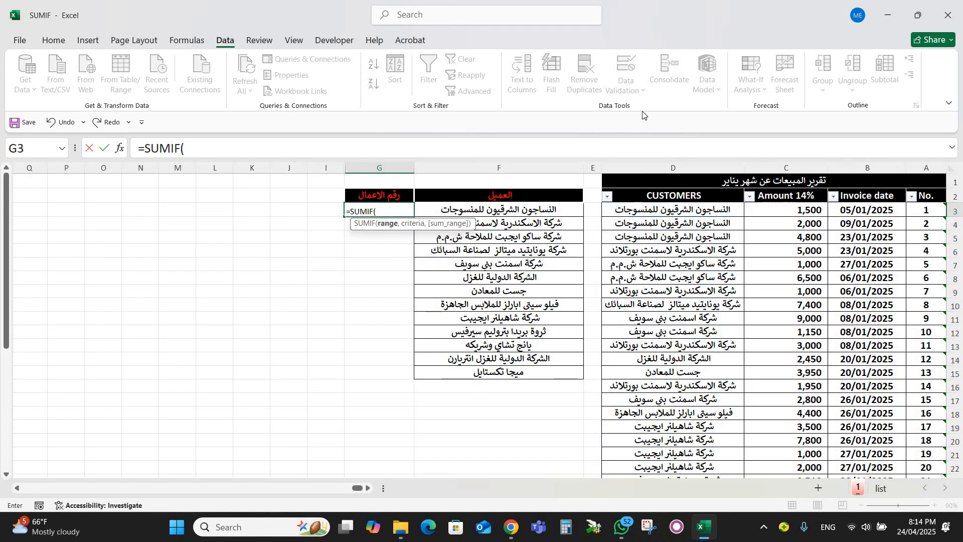
# - Complete the SUMIF formula in G3 with column D as range, F3 as criteria and column C as sum range
pyautogui.click(671, 163)
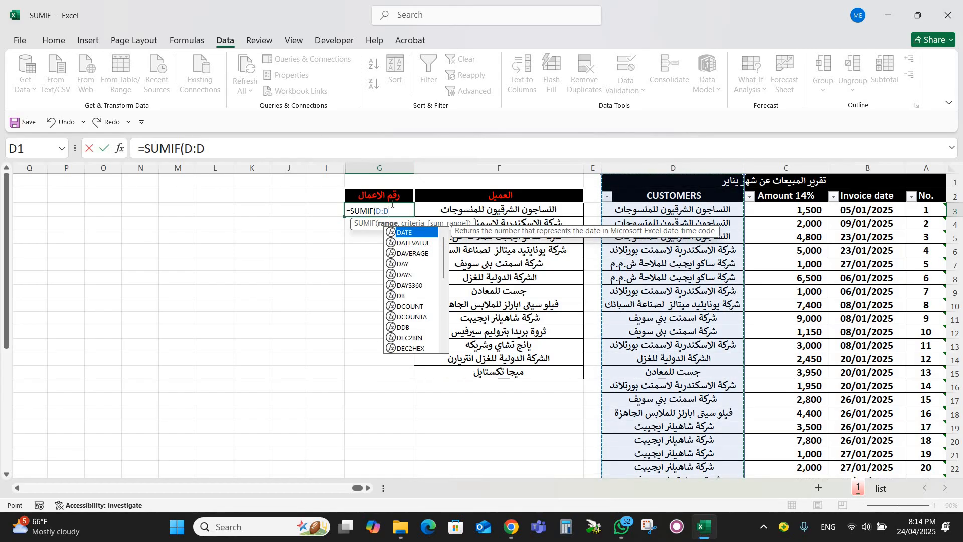
pyautogui.write(',')
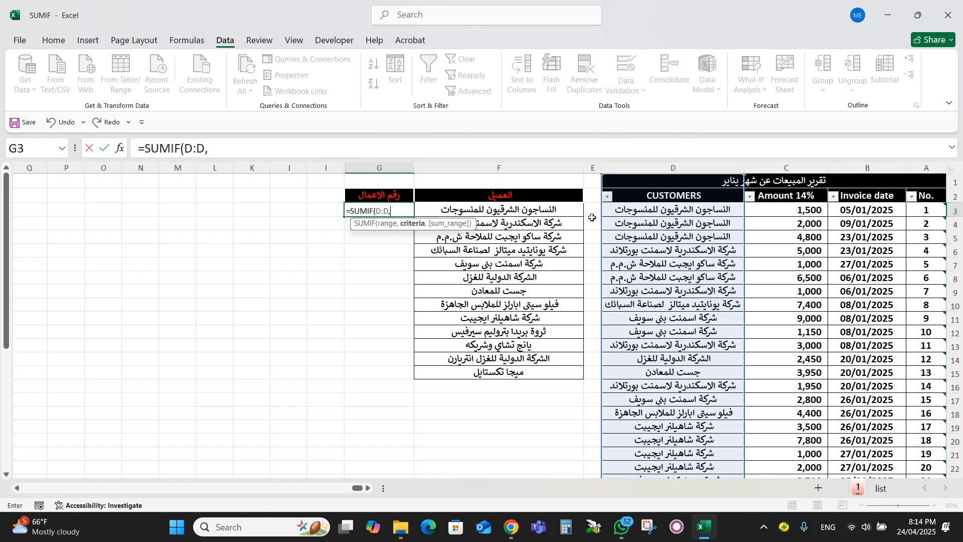
pyautogui.click(675, 209)
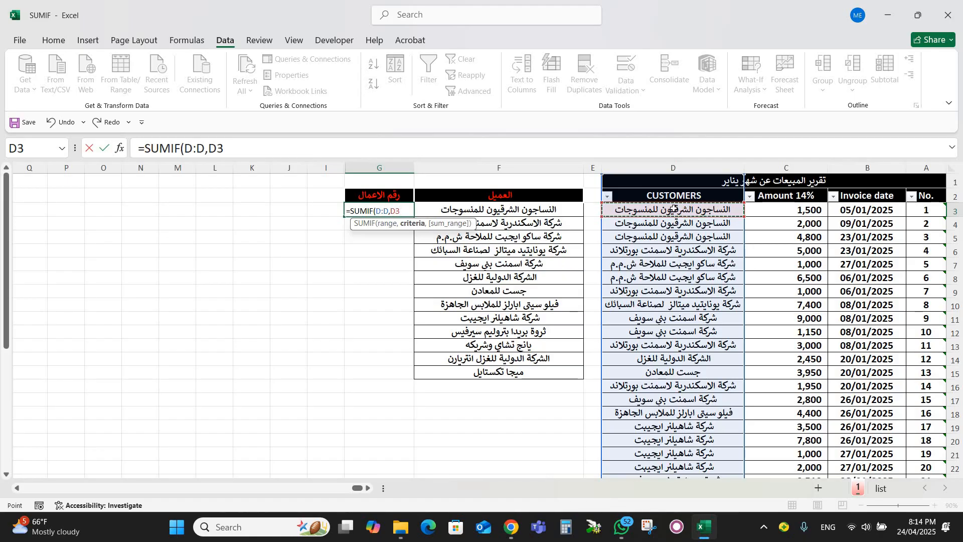
pyautogui.click(522, 210)
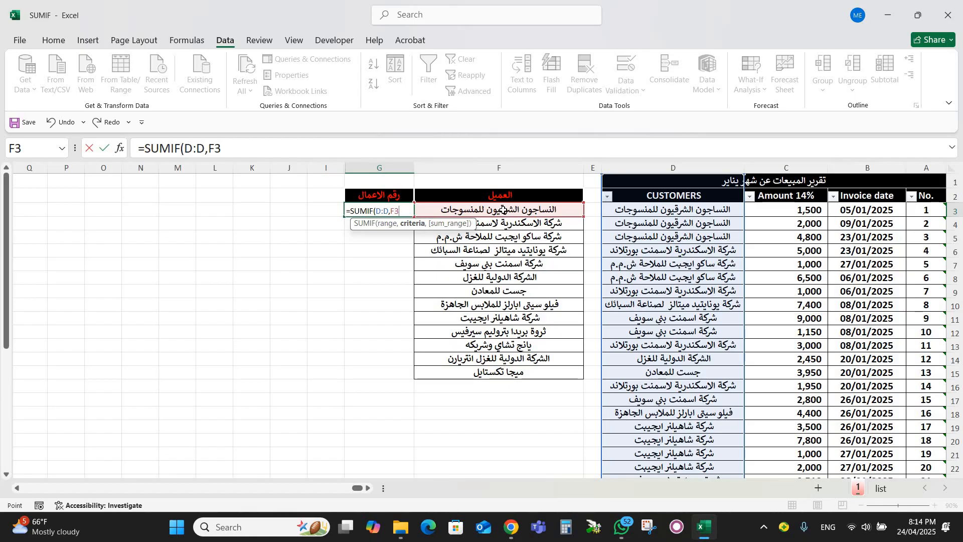
pyautogui.write(',')
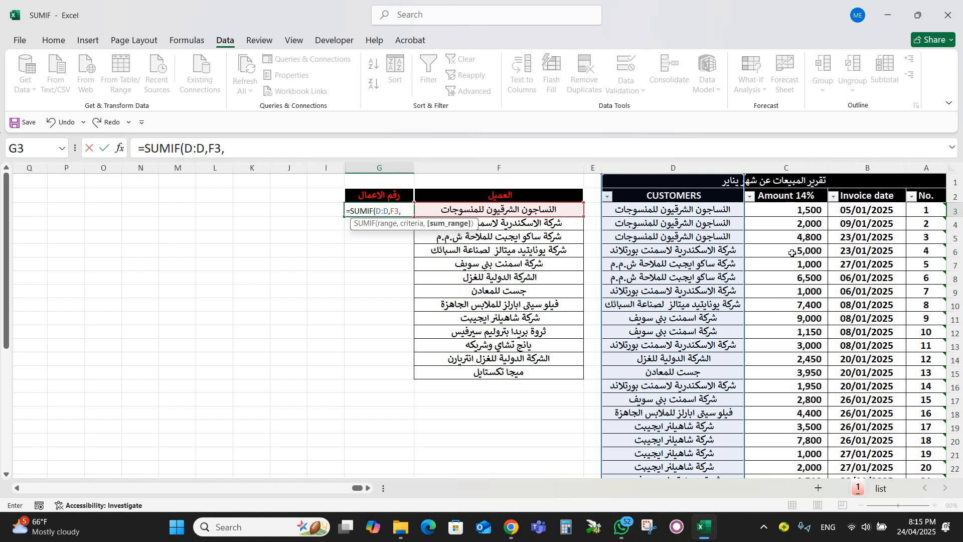
pyautogui.click(791, 161)
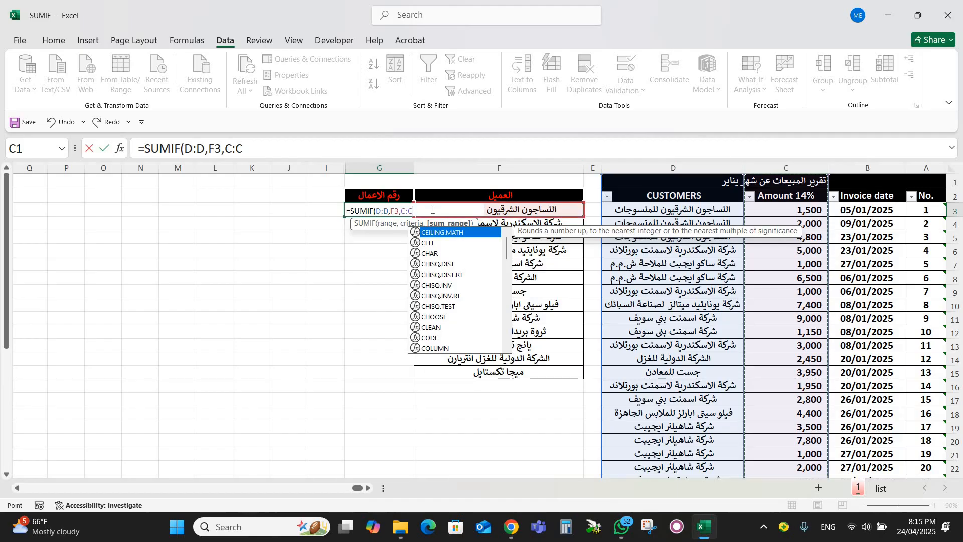
pyautogui.press('Return')
# - Fill the SUMIF formula from G3 down to G15 for all listed customers and check the copied formula in G4
pyautogui.click(387, 210)
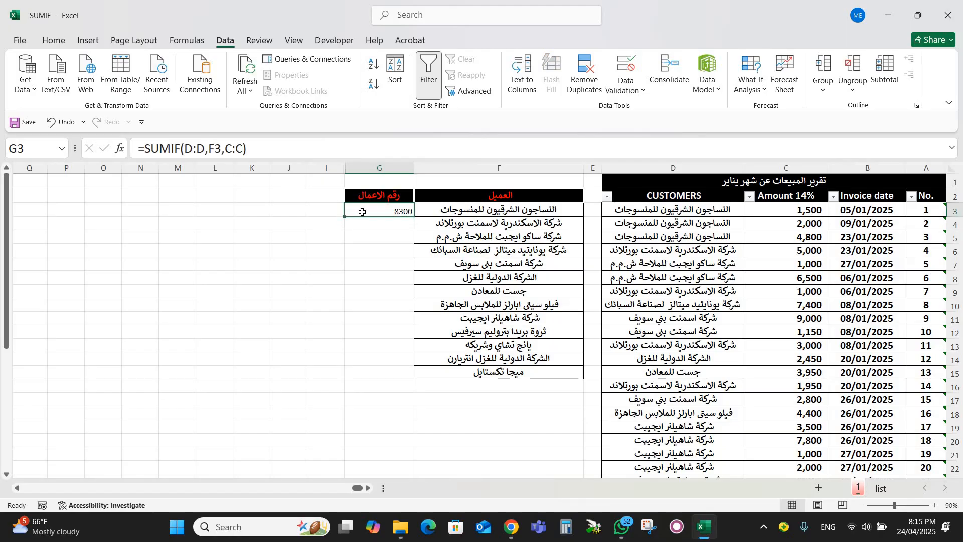
pyautogui.moveTo(345, 217); pyautogui.dragTo(408, 278)
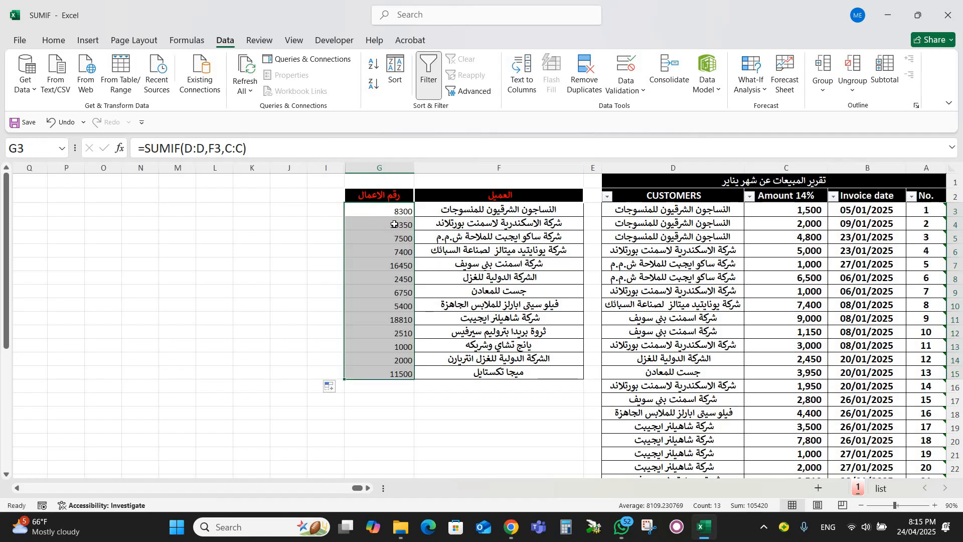
pyautogui.moveTo(395, 225)
pyautogui.mouseDown()
pyautogui.moveTo(439, 224)
pyautogui.moveTo(394, 224)
pyautogui.mouseUp()
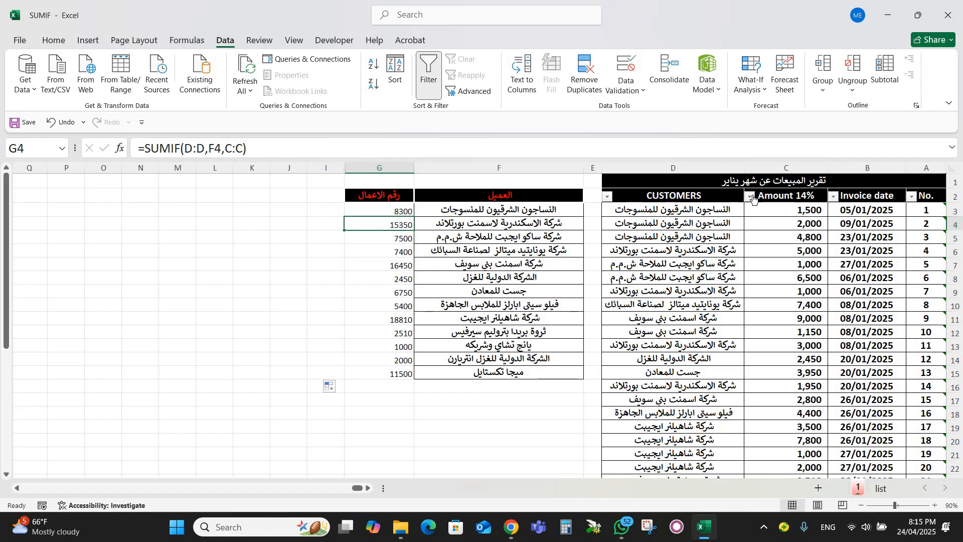
# - Format column G with the comma number style and no decimal places
pyautogui.click(387, 167)
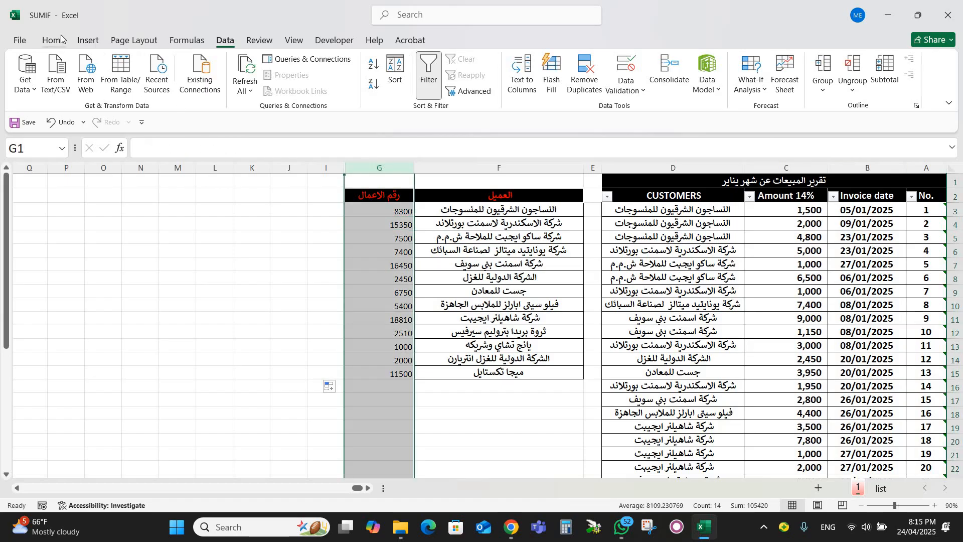
pyautogui.click(55, 41)
pyautogui.click(422, 83)
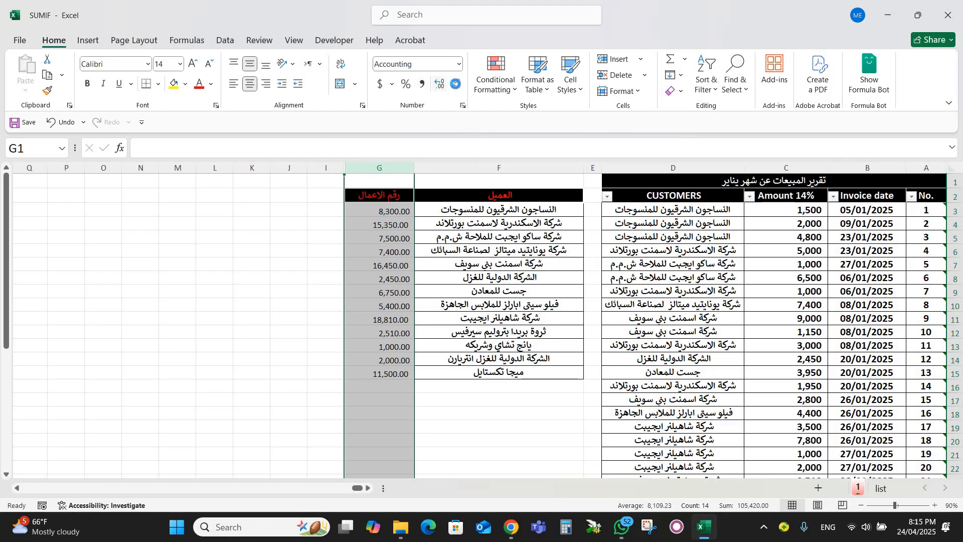
pyautogui.click(456, 84)
pyautogui.click(457, 83)
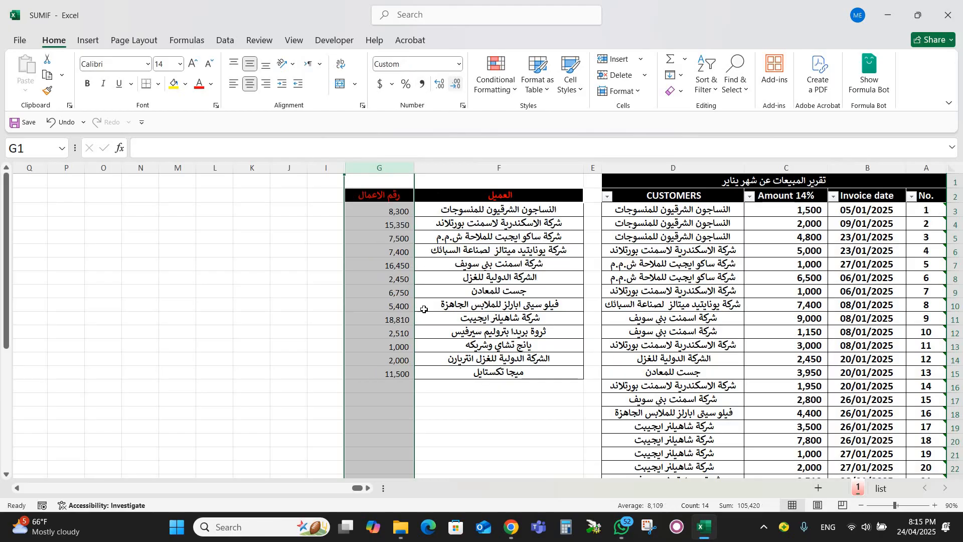
# - Add a SUM of G3:G15 in cell G16 below the customer totals and select the result
pyautogui.click(392, 383)
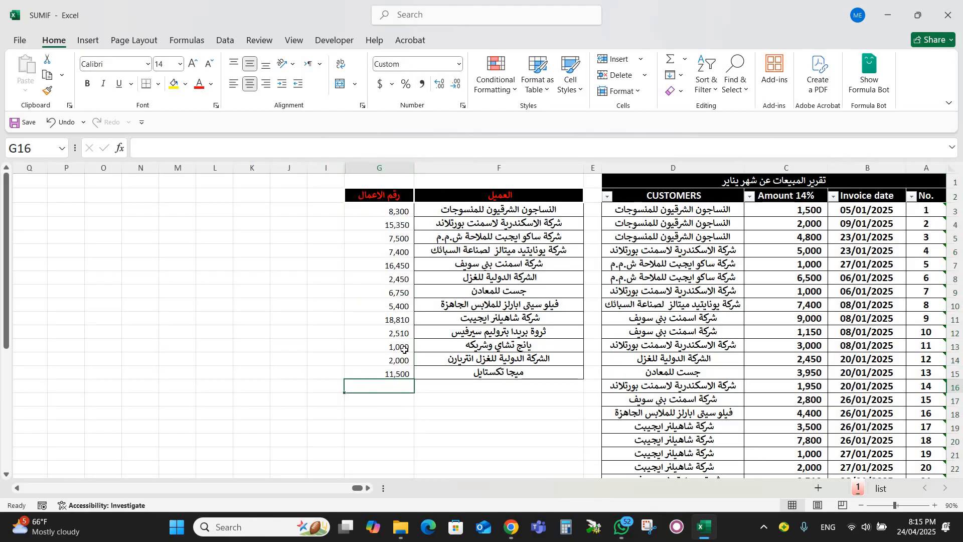
pyautogui.hotkey('alt', '=')
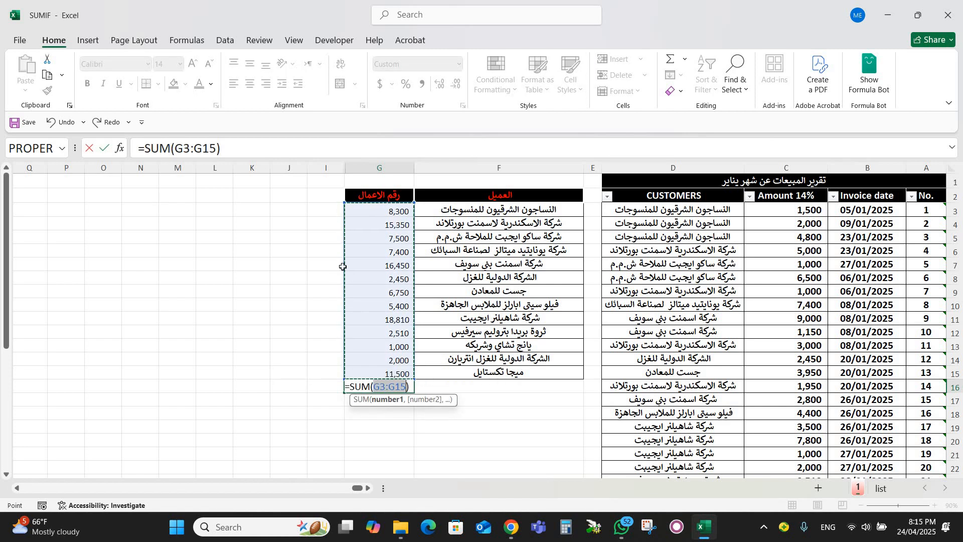
pyautogui.scroll(-6, 828, 356)
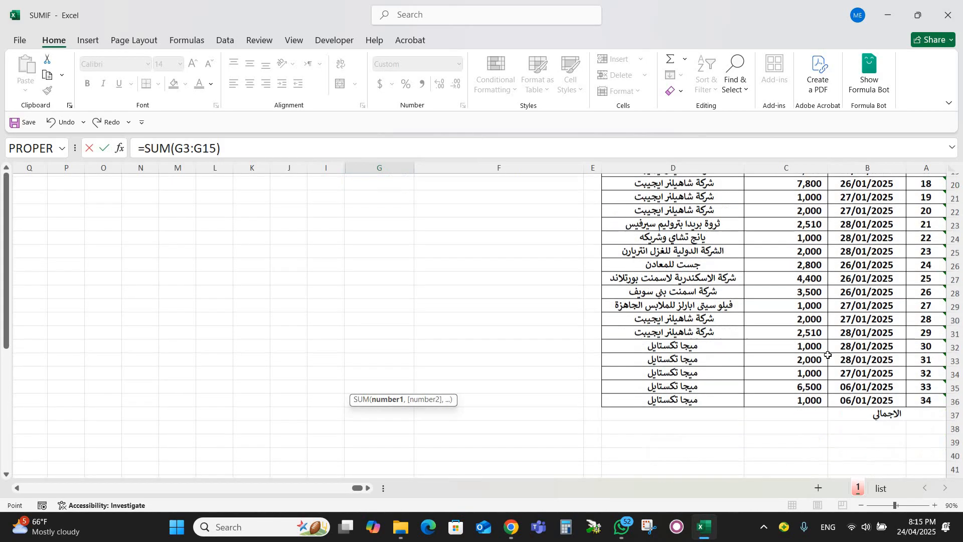
pyautogui.scroll(6, 801, 246)
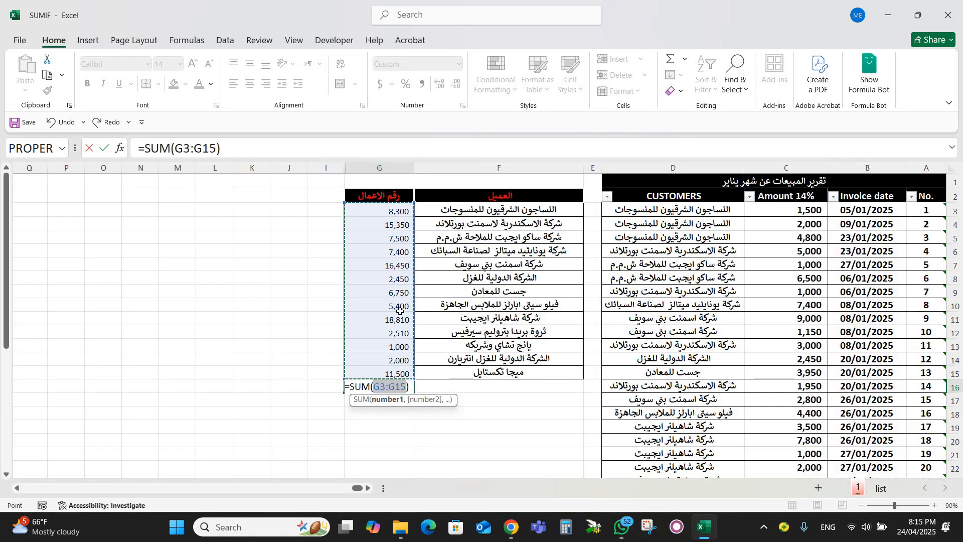
pyautogui.press('Return')
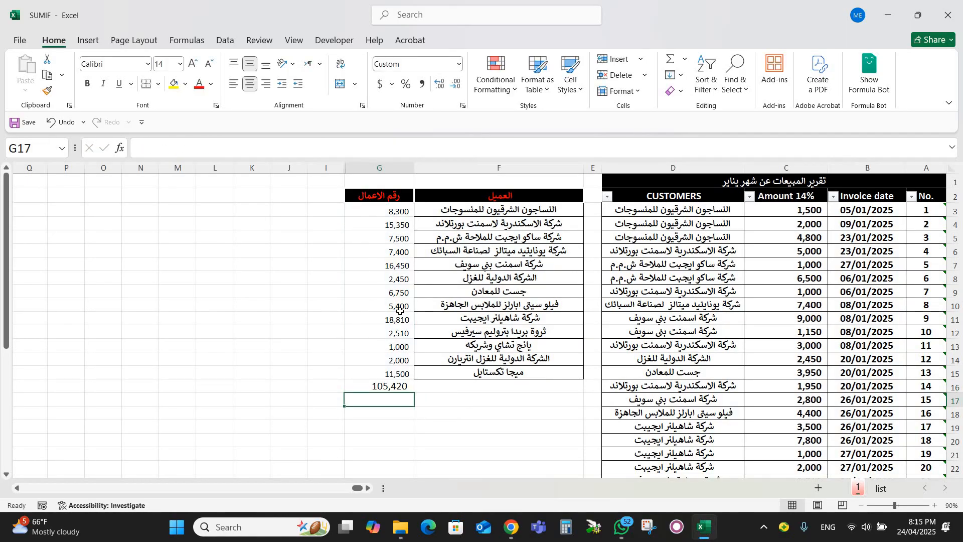
pyautogui.click(389, 387)
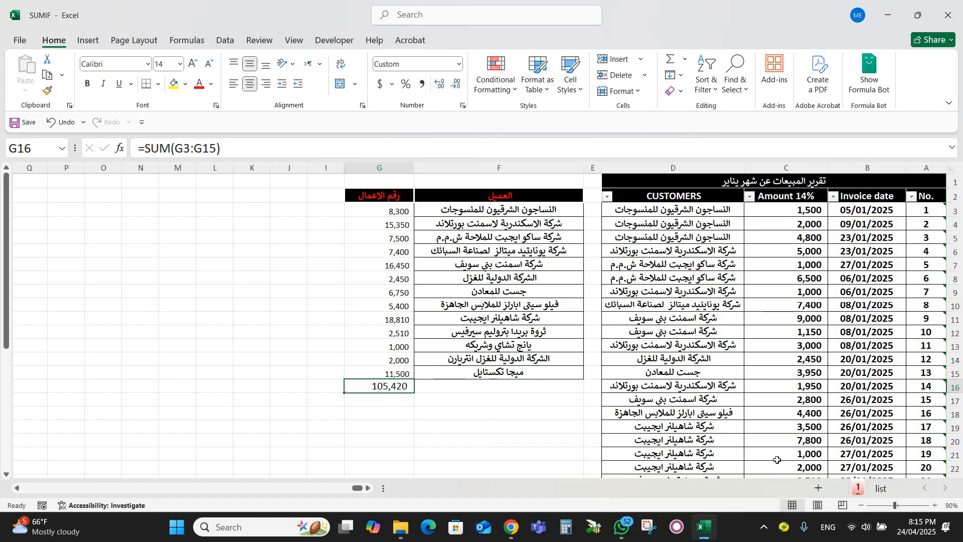
# - Add a SUM of C3:C36 in cell C37 below the Amount 14% column and compare it with the total in G16
pyautogui.scroll(-8, 777, 460)
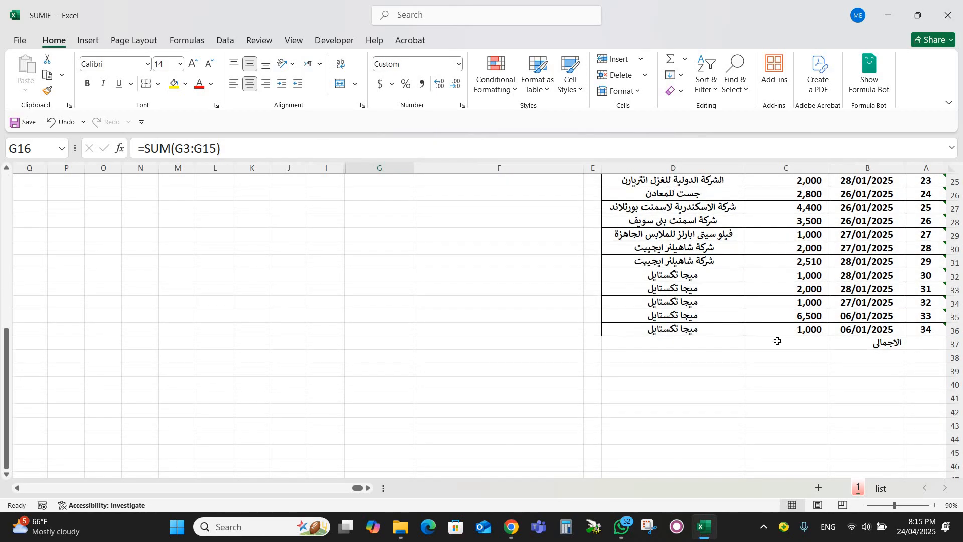
pyautogui.click(777, 343)
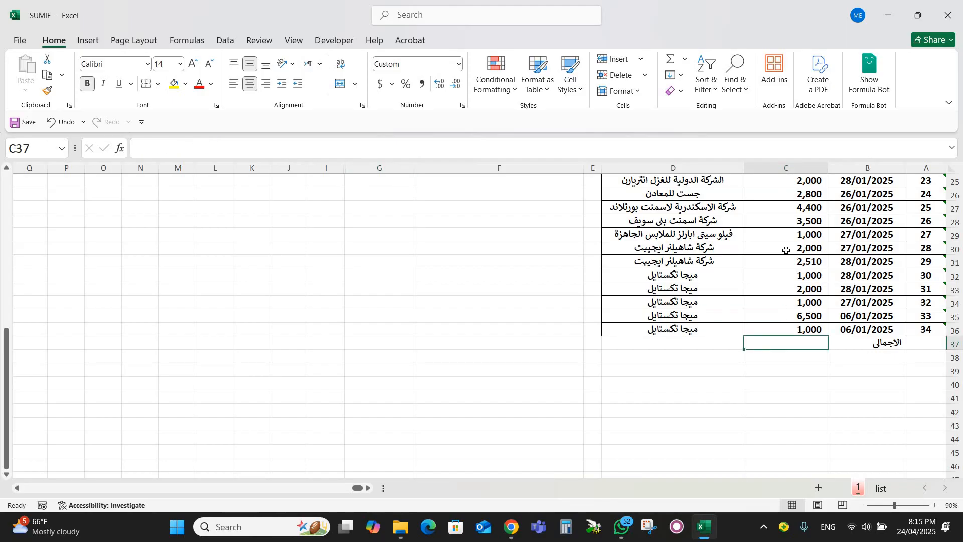
pyautogui.scroll(1, 786, 251)
pyautogui.hotkey('alt', '=')
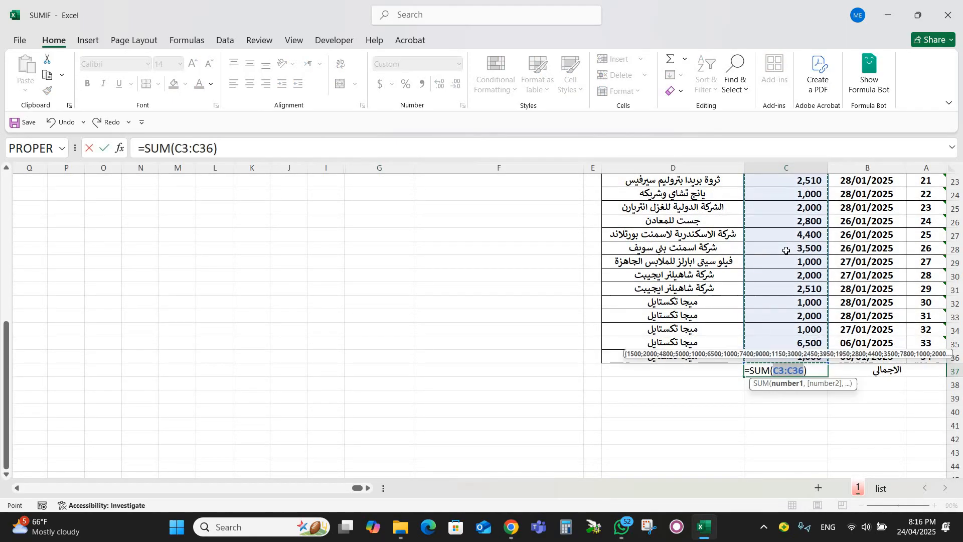
pyautogui.press('Return')
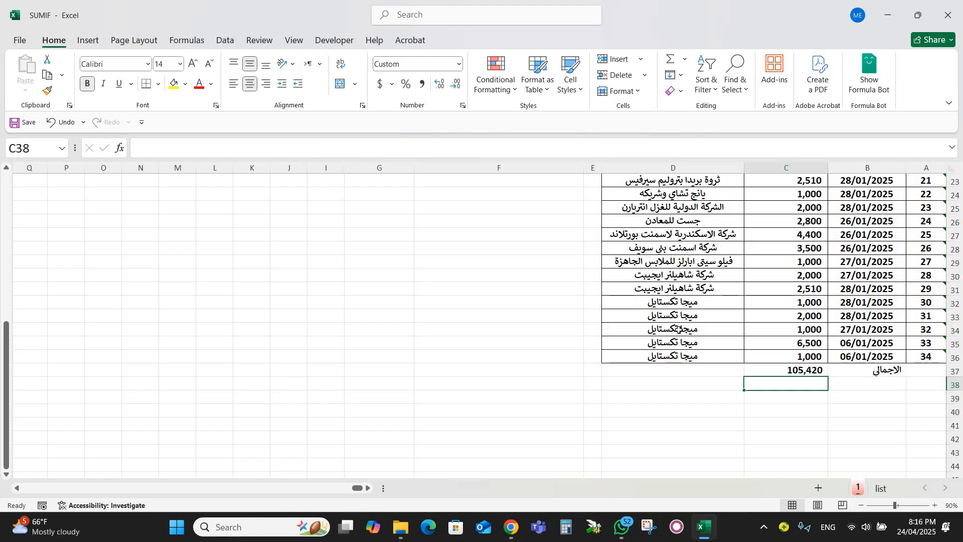
pyautogui.press('Up')
pyautogui.scroll(5, 612, 306)
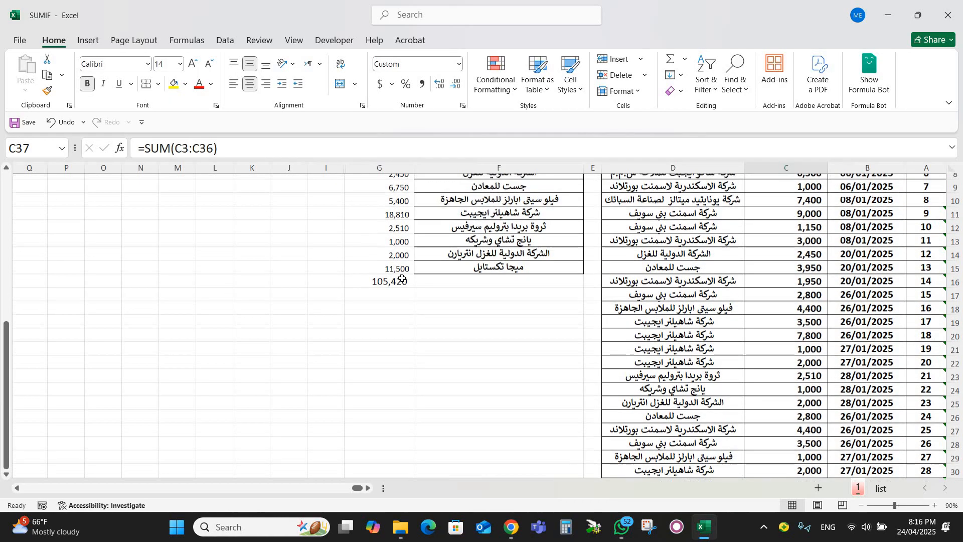
pyautogui.click(402, 279)
pyautogui.scroll(3, 487, 271)
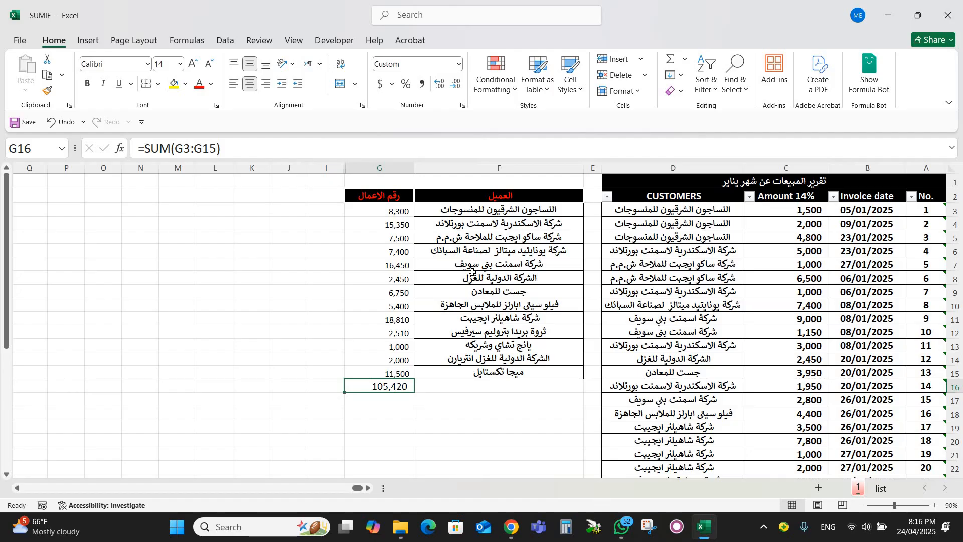
# - Reopen the formula in G3 and delete its arguments, leaving only =SUMIF(
pyautogui.click(380, 208)
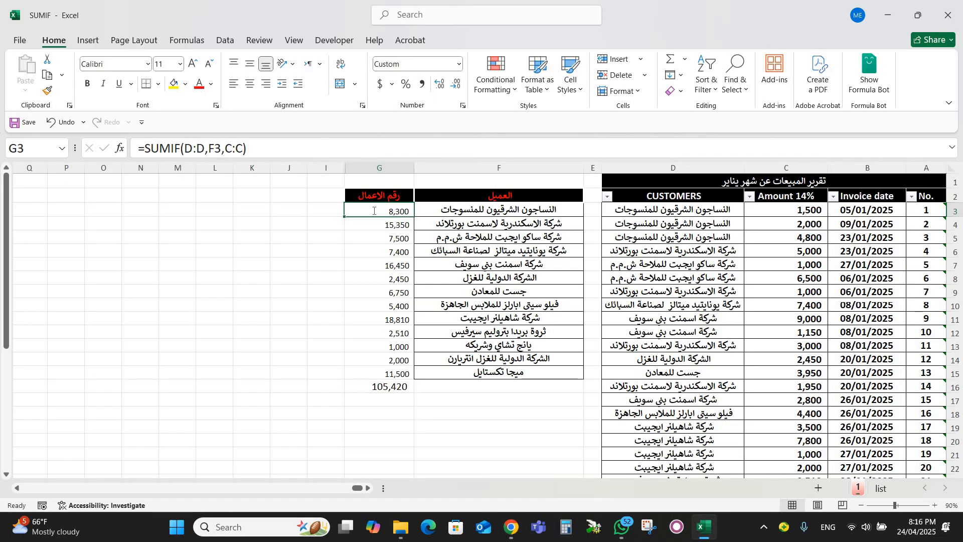
pyautogui.doubleClick(374, 211)
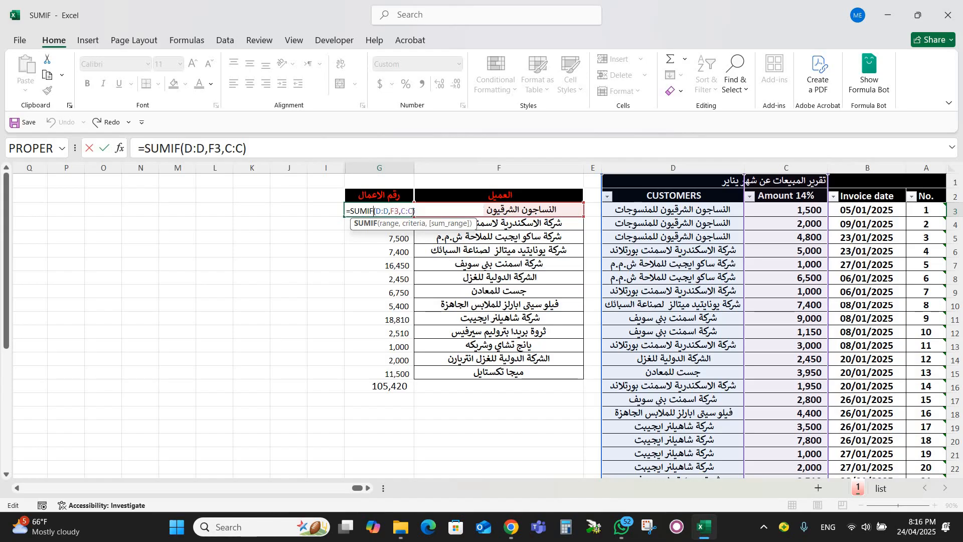
pyautogui.press('BackSpace')
pyautogui.press('BackSpace')
pyautogui.press('BackSpace')
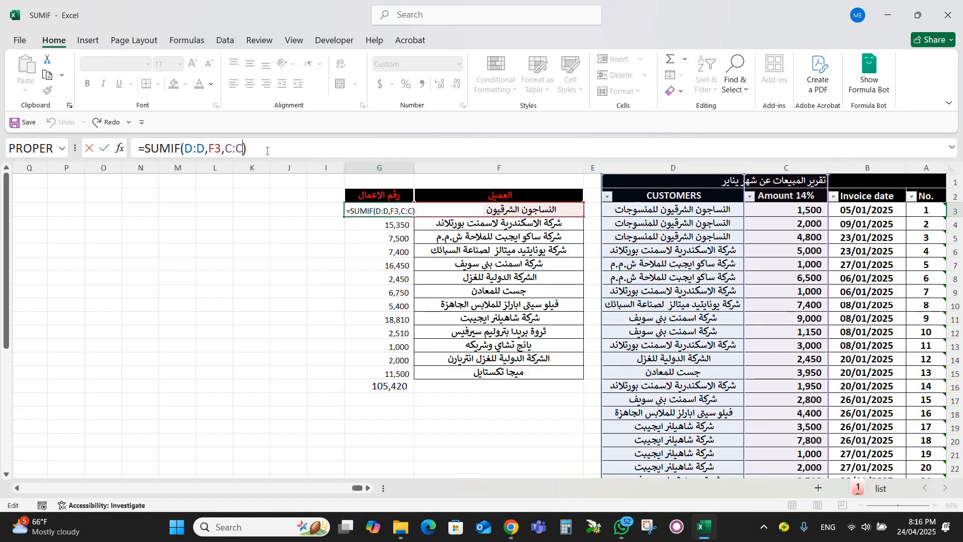
pyautogui.press('BackSpace')
pyautogui.press('BackSpace')
pyautogui.press('BackSpace')
pyautogui.press('BackSpace')
pyautogui.press('BackSpace')
pyautogui.press('BackSpace')
pyautogui.press('BackSpace')
pyautogui.press('BackSpace')
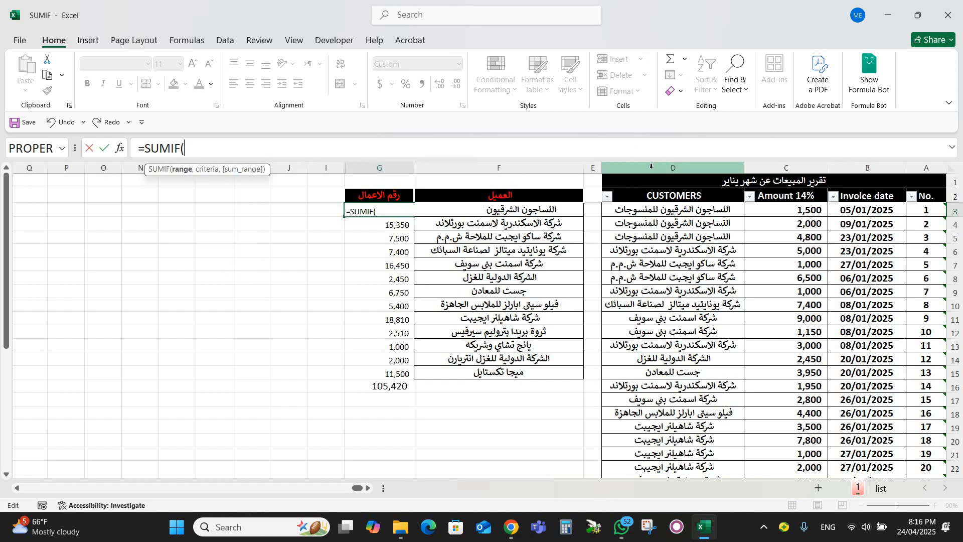
# - Pick column D as the SUMIF range again, and erase the entire formula from cell G3
pyautogui.click(651, 166)
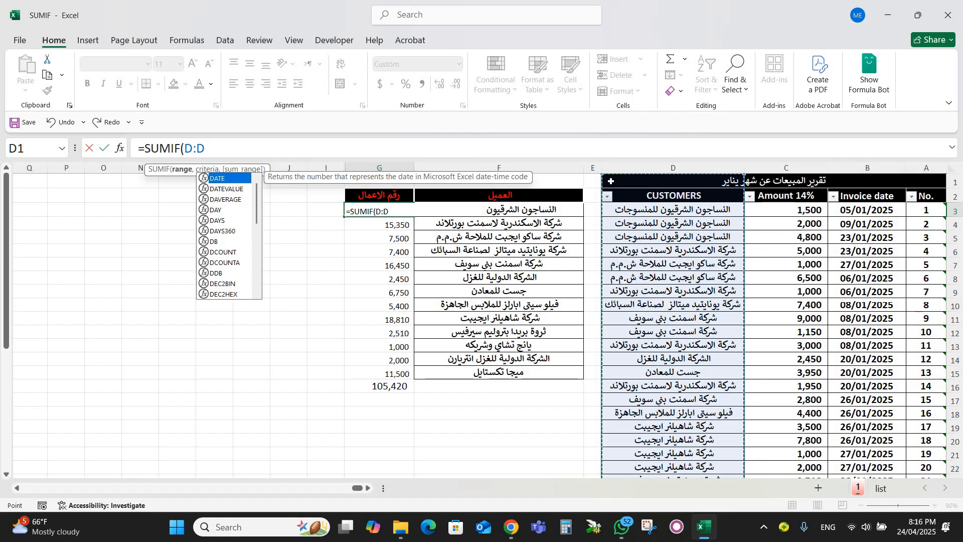
pyautogui.press('BackSpace')
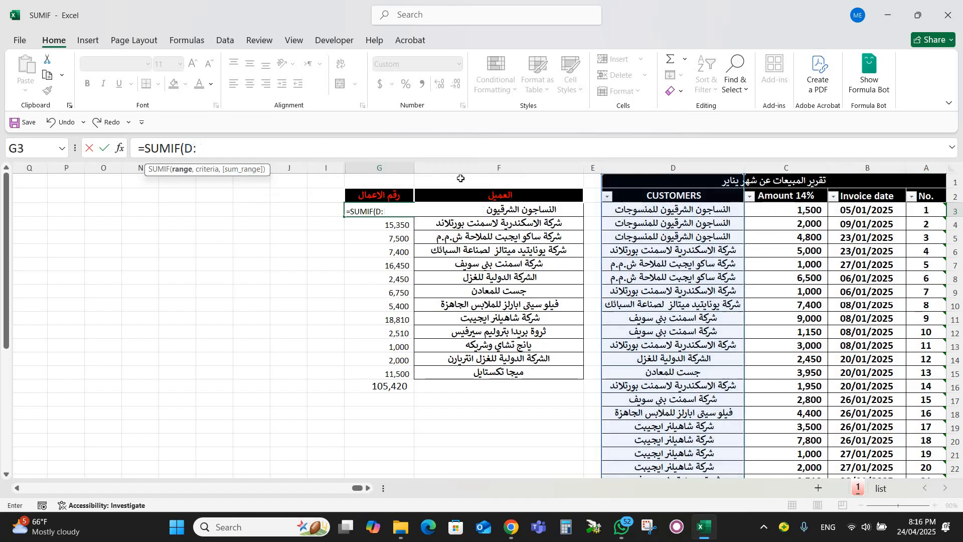
pyautogui.press('BackSpace')
pyautogui.press('BackSpace')
pyautogui.press('BackSpace')
pyautogui.press('BackSpace')
pyautogui.press('BackSpace')
pyautogui.press('BackSpace')
pyautogui.press('BackSpace')
pyautogui.press('BackSpace')
pyautogui.press('BackSpace')
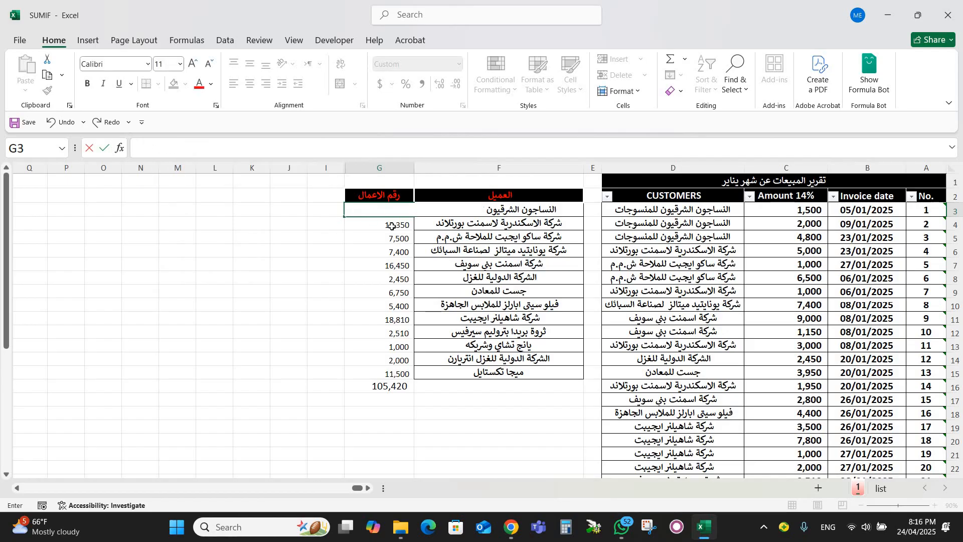
# - Merge and center the report title across A1:D1, and check how the title cell is selected
pyautogui.press('Return')
pyautogui.click(387, 210)
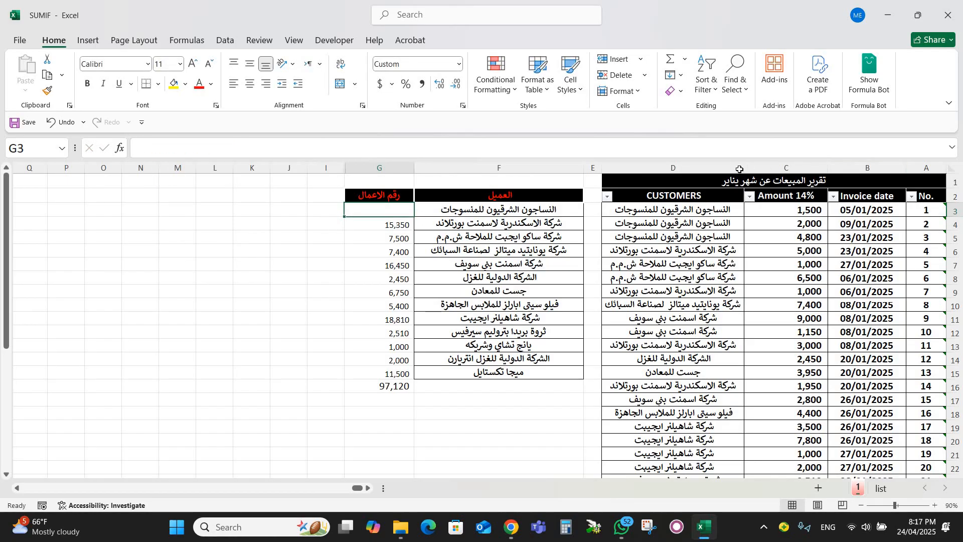
pyautogui.moveTo(926, 182); pyautogui.dragTo(672, 182)
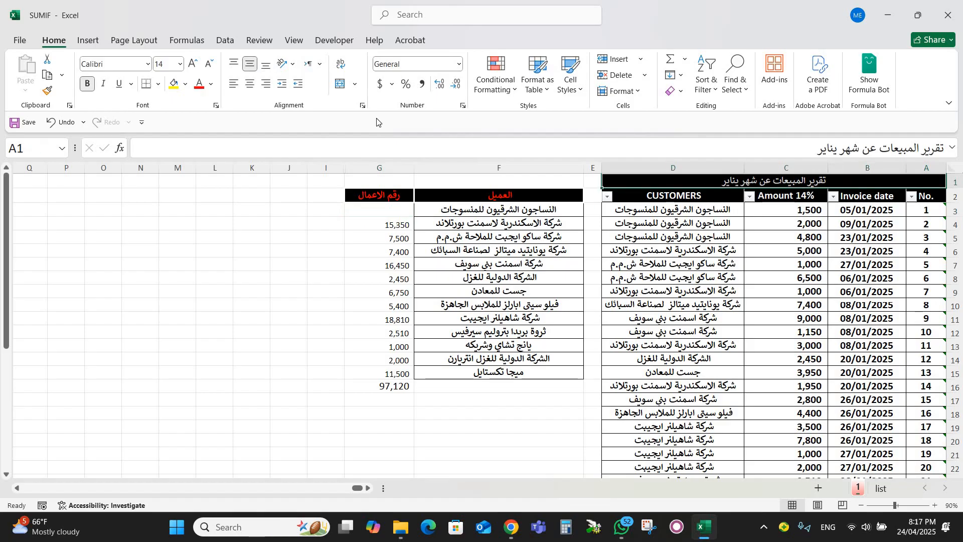
pyautogui.click(355, 83)
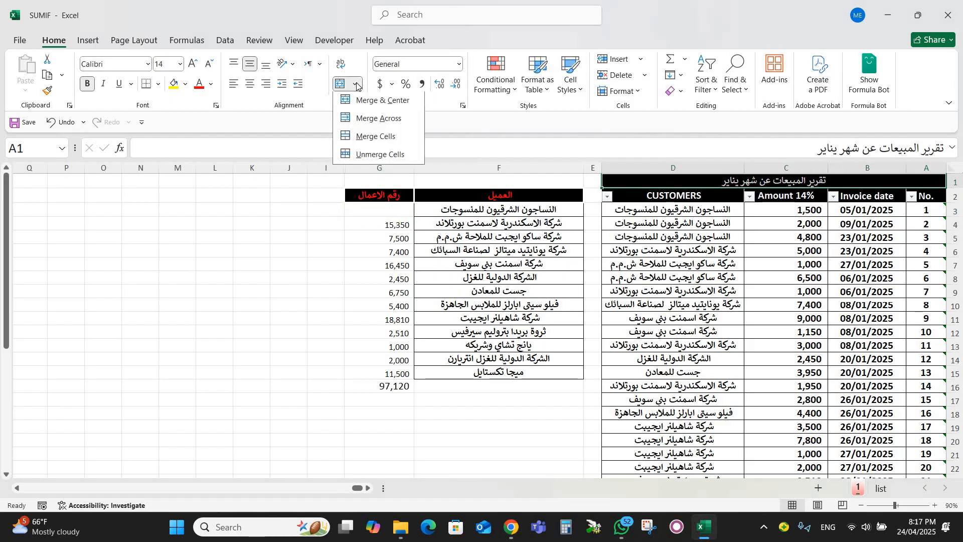
pyautogui.click(375, 101)
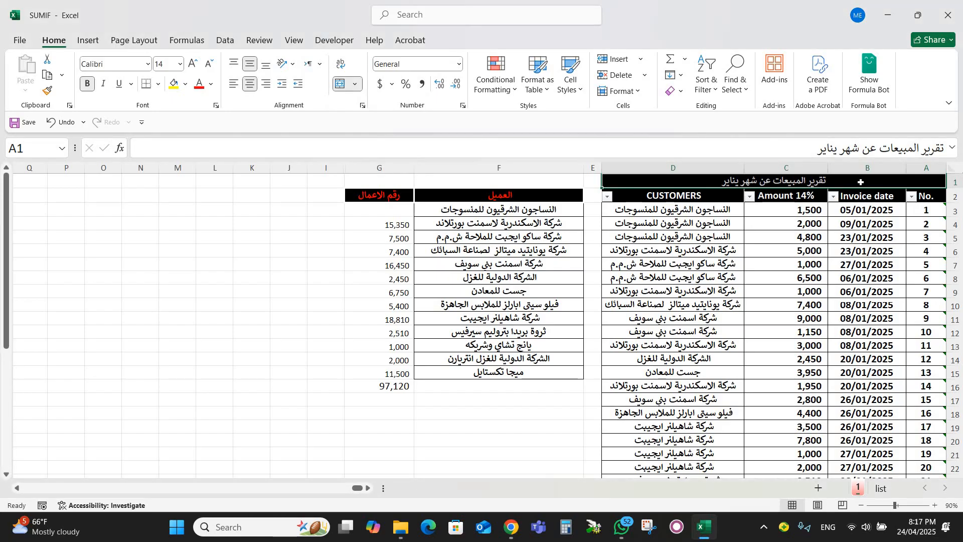
pyautogui.click(666, 194)
pyautogui.click(789, 181)
pyautogui.click(678, 210)
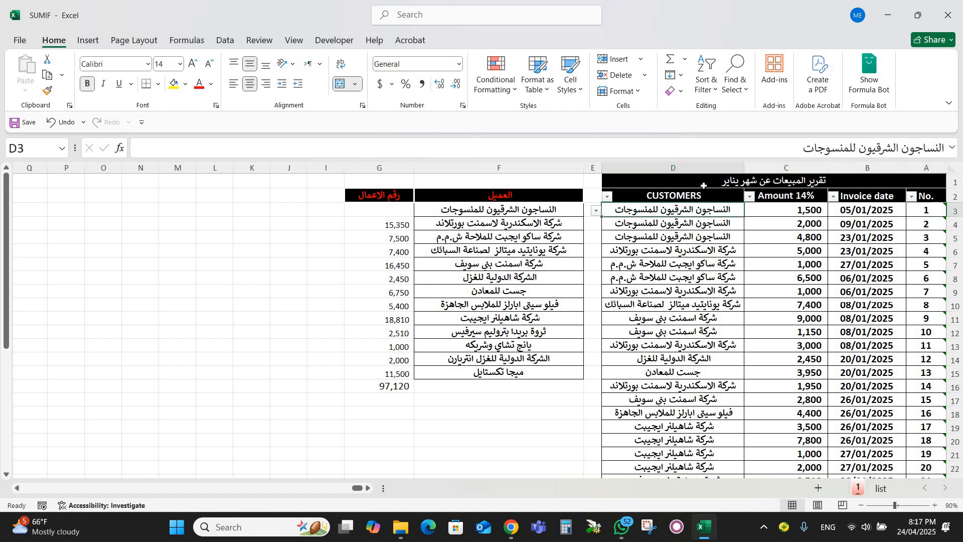
pyautogui.click(717, 187)
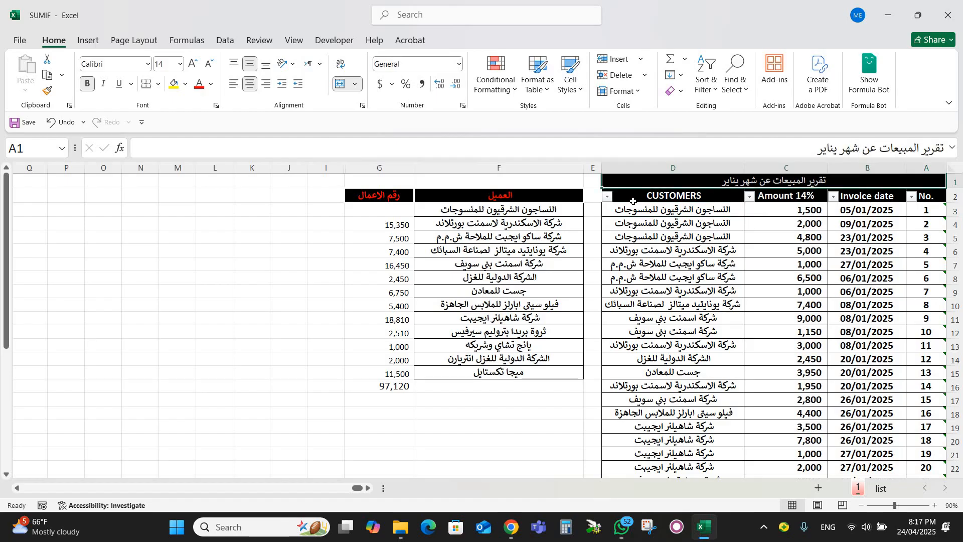
# - Try a SUMIF formula in G3 with the columns under the merged title, A:D, as its range, and erase it
pyautogui.click(379, 210)
pyautogui.write('=')
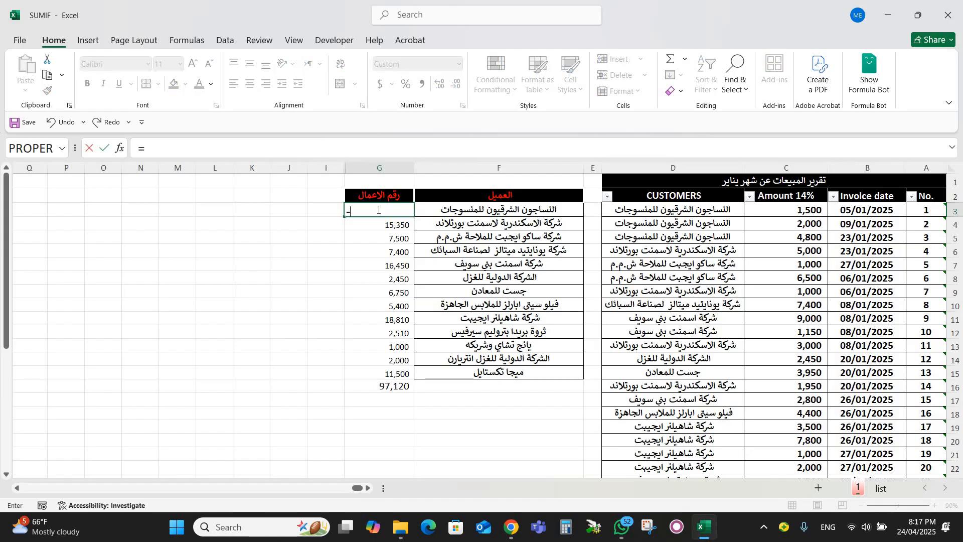
pyautogui.write('SUM')
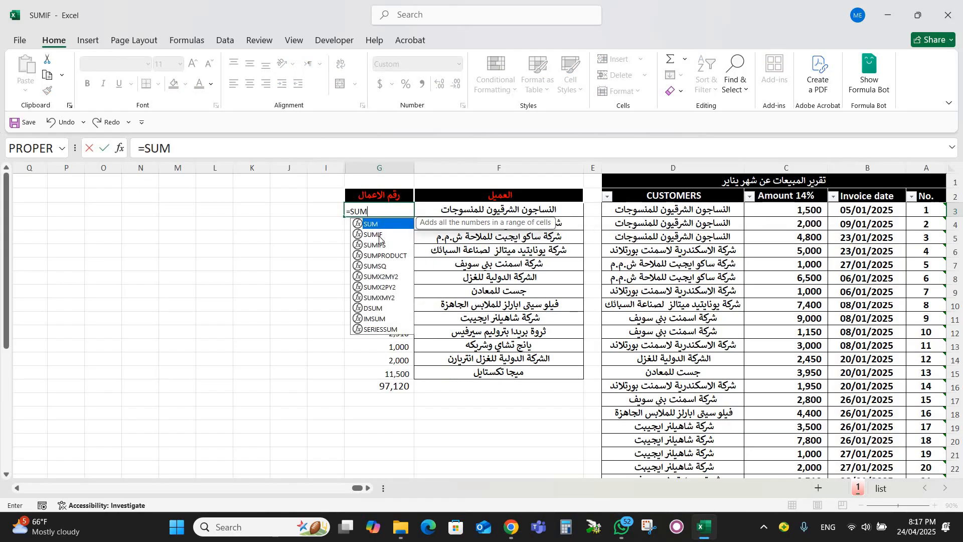
pyautogui.doubleClick(379, 235)
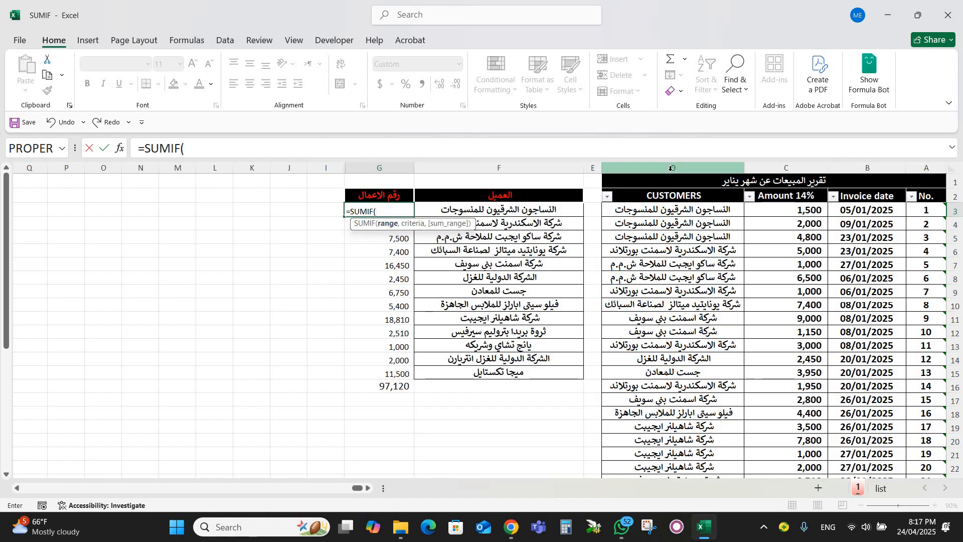
pyautogui.write('A:D')
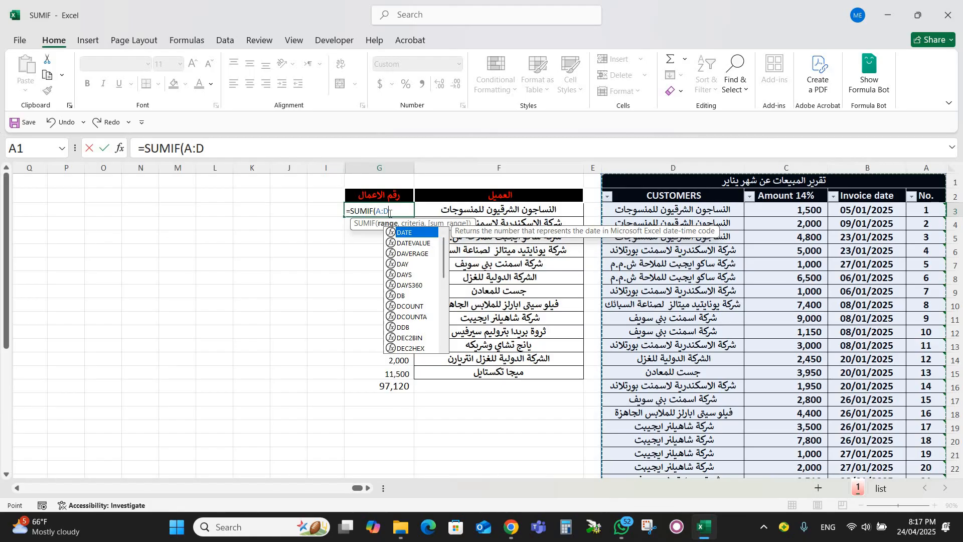
pyautogui.press('BackSpace')
pyautogui.press('BackSpace')
pyautogui.press('BackSpace')
pyautogui.press('BackSpace')
pyautogui.press('BackSpace')
pyautogui.press('BackSpace')
pyautogui.press('BackSpace')
pyautogui.press('BackSpace')
pyautogui.press('BackSpace')
pyautogui.press('BackSpace')
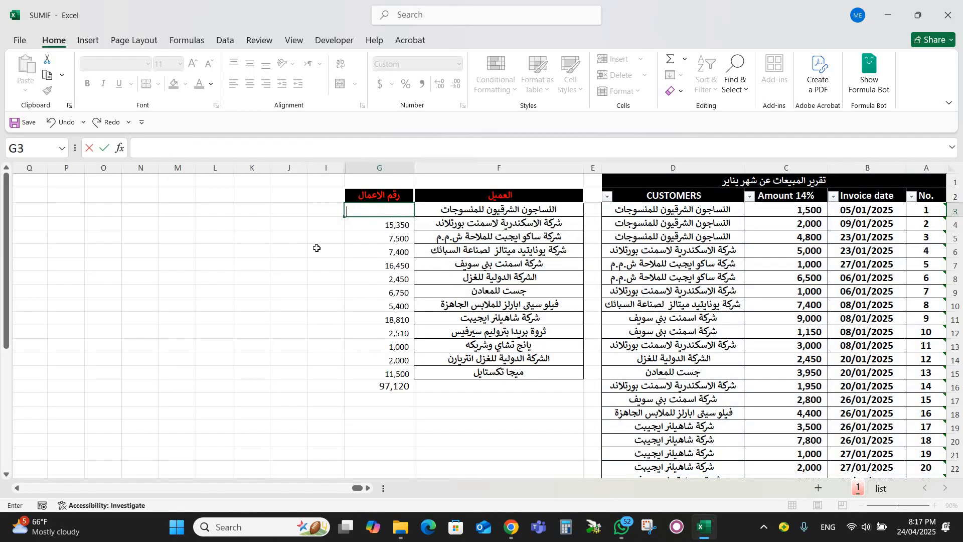
pyautogui.click(390, 250)
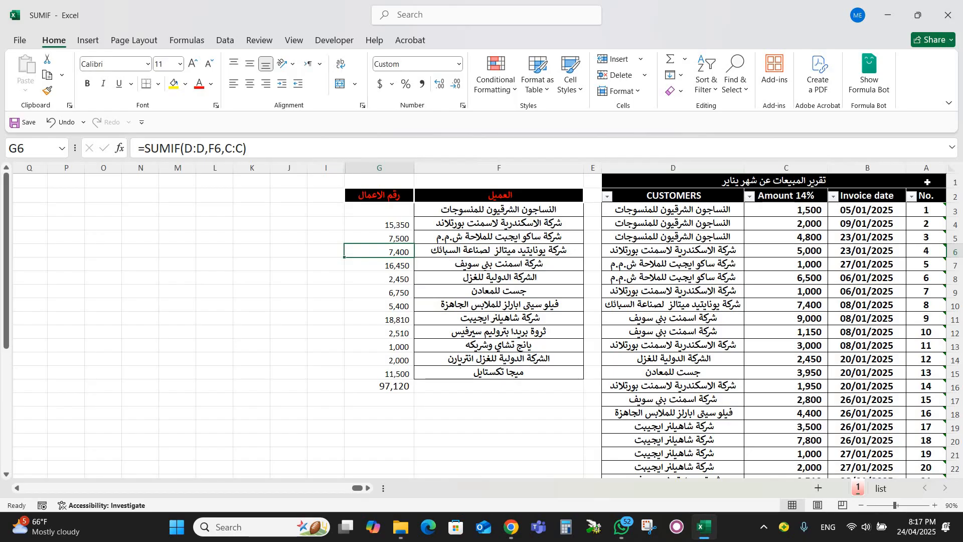
# - Unmerge the report title in row 1 and set its horizontal alignment to Center Across Selection
pyautogui.hotkey('ctrl', 'Home')
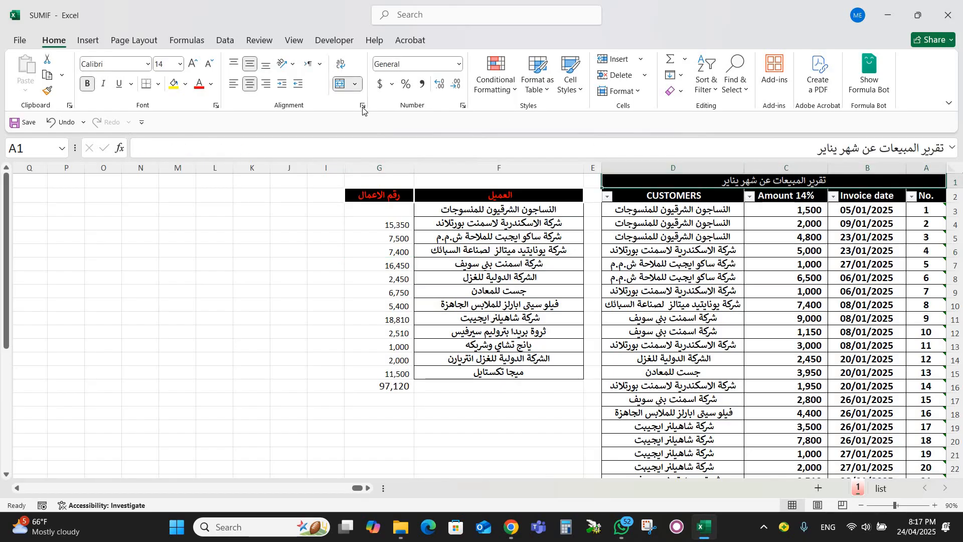
pyautogui.click(362, 106)
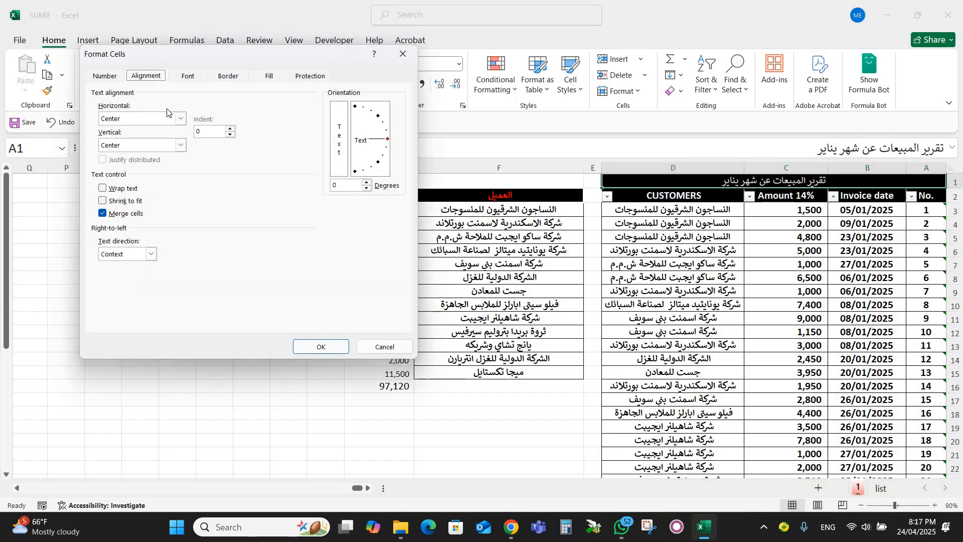
pyautogui.click(181, 119)
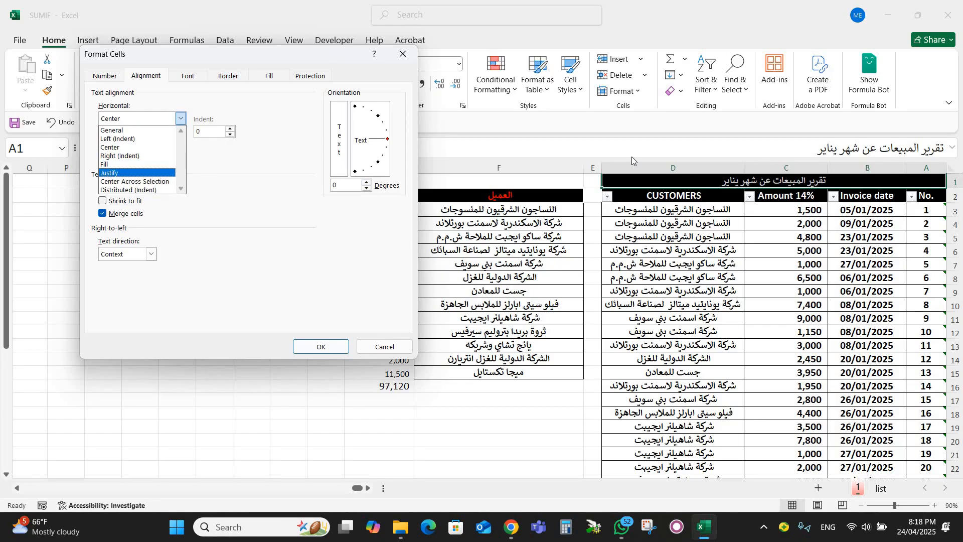
pyautogui.click(125, 183)
pyautogui.click(102, 215)
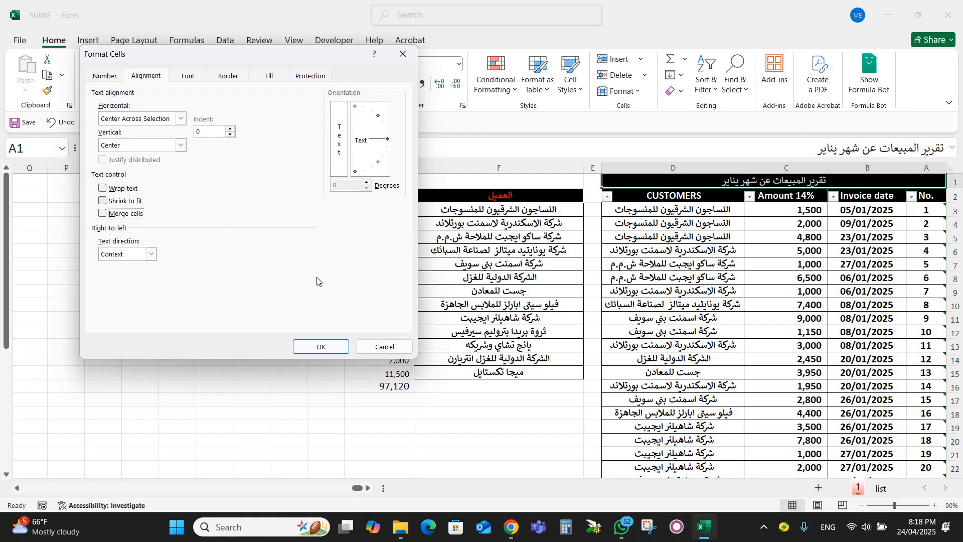
pyautogui.click(320, 350)
# - Select the title row's cells A1 to D1 one by one to examine whether they are separate cells
pyautogui.click(388, 207)
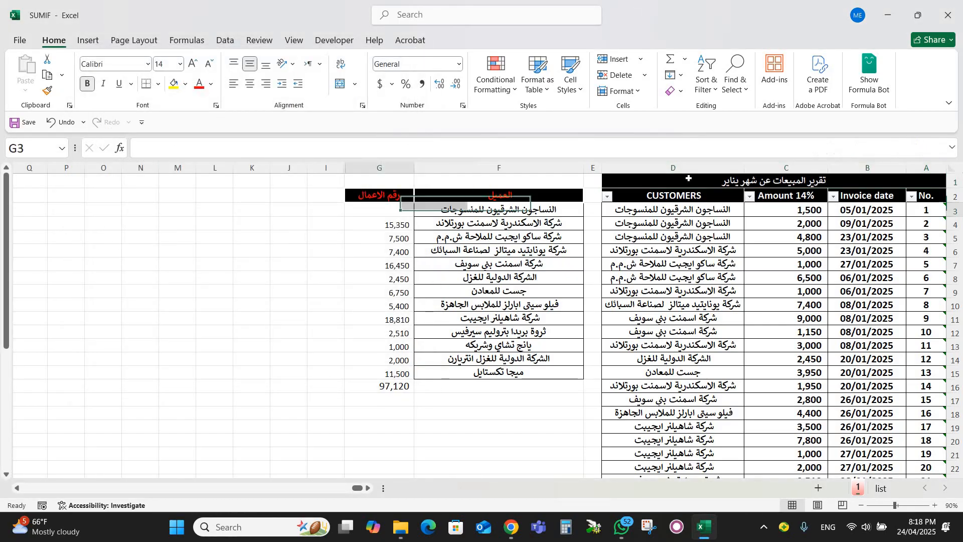
pyautogui.click(713, 182)
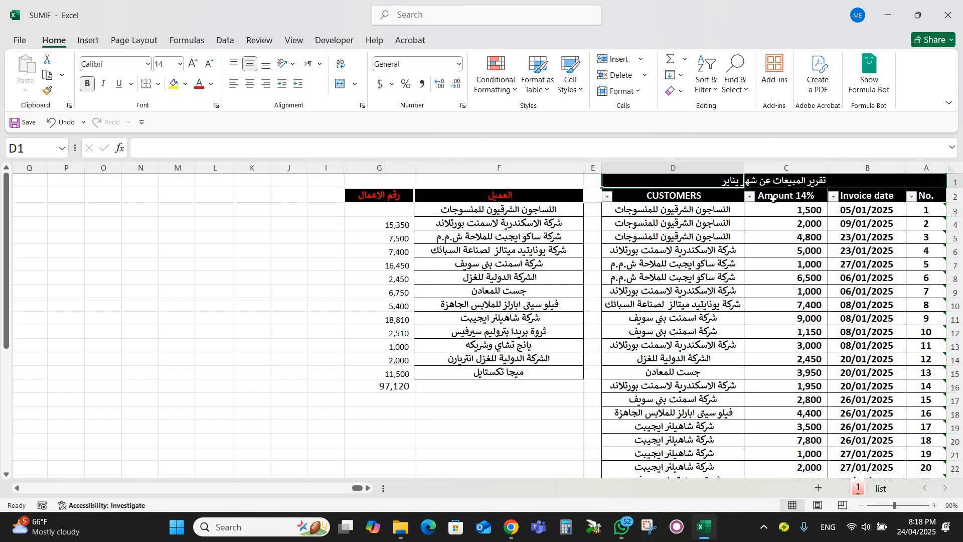
pyautogui.click(770, 194)
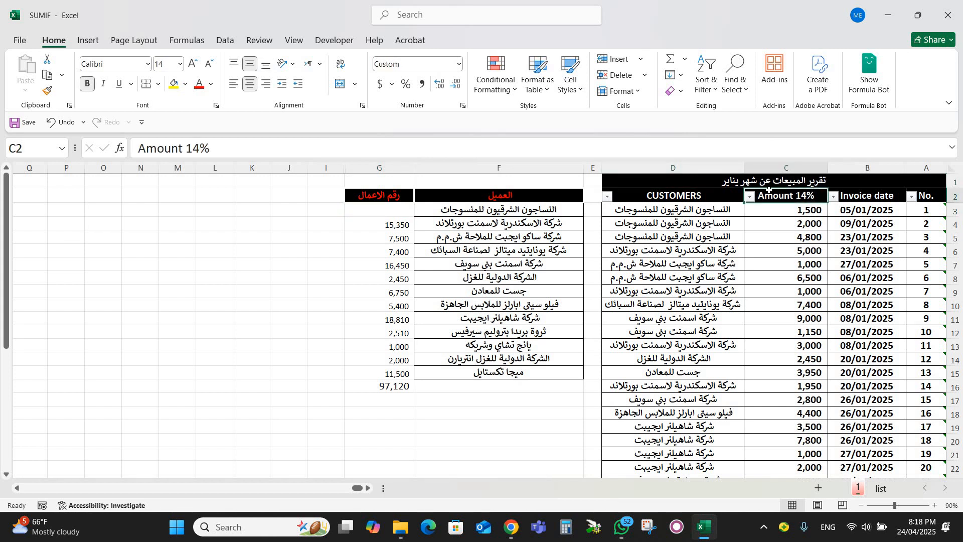
pyautogui.click(894, 182)
pyautogui.click(778, 206)
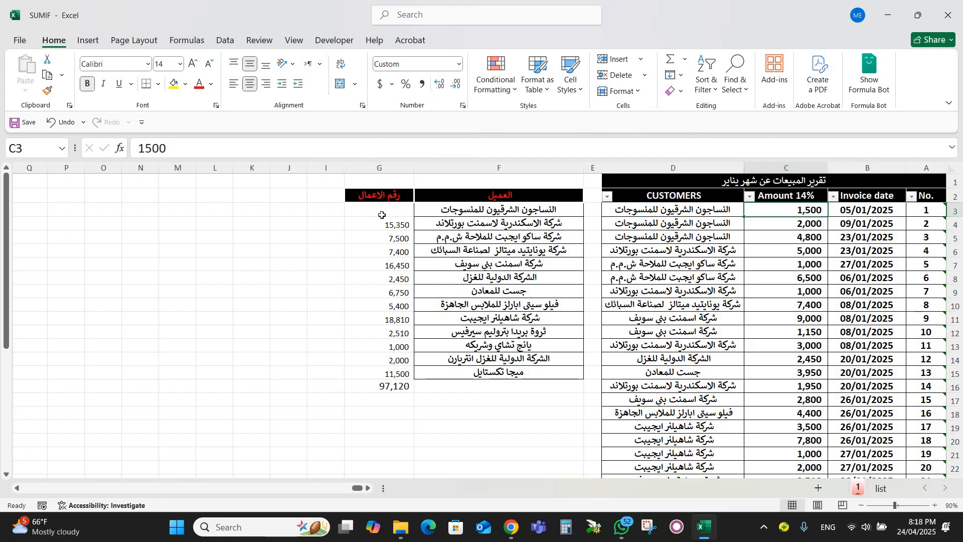
pyautogui.click(705, 182)
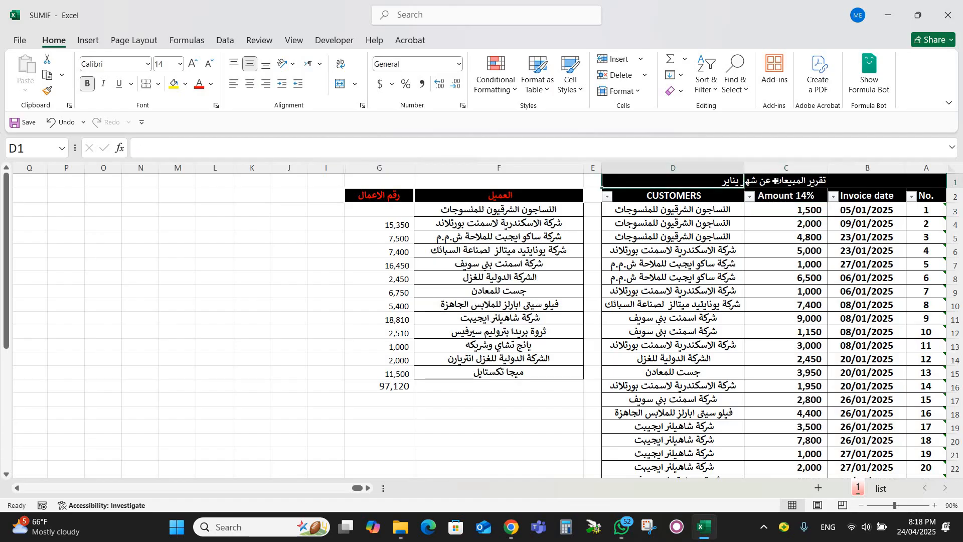
pyautogui.click(775, 180)
pyautogui.click(859, 183)
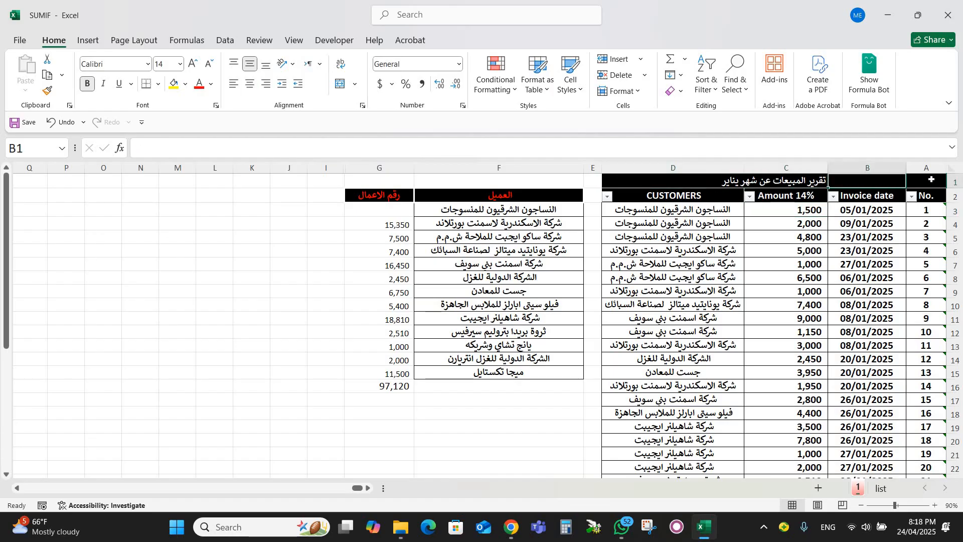
pyautogui.press('Right')
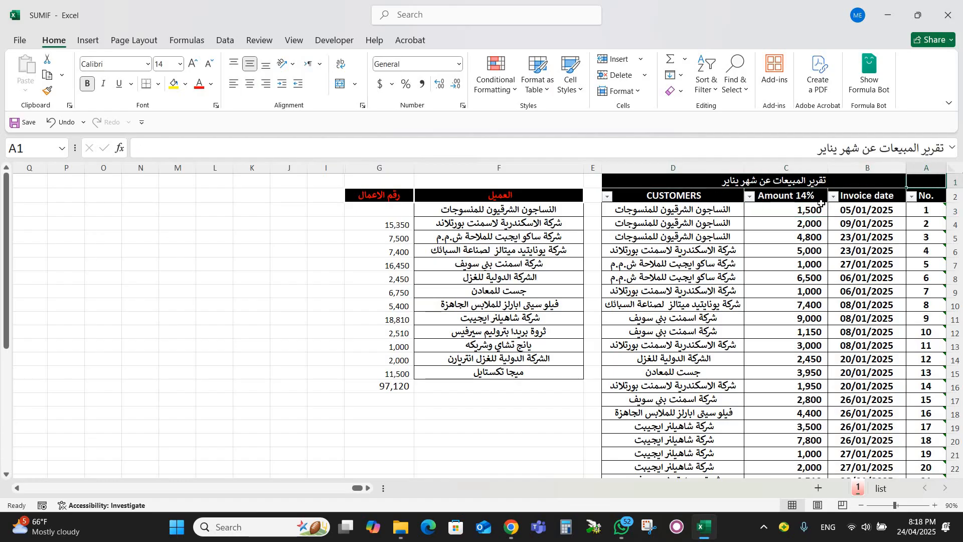
pyautogui.click(884, 177)
pyautogui.click(808, 181)
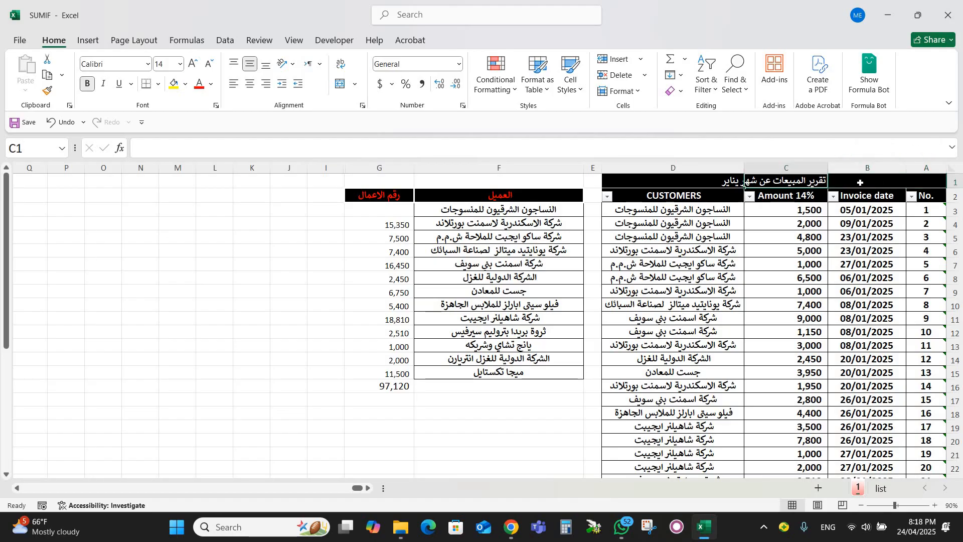
pyautogui.press('Right')
pyautogui.click(690, 179)
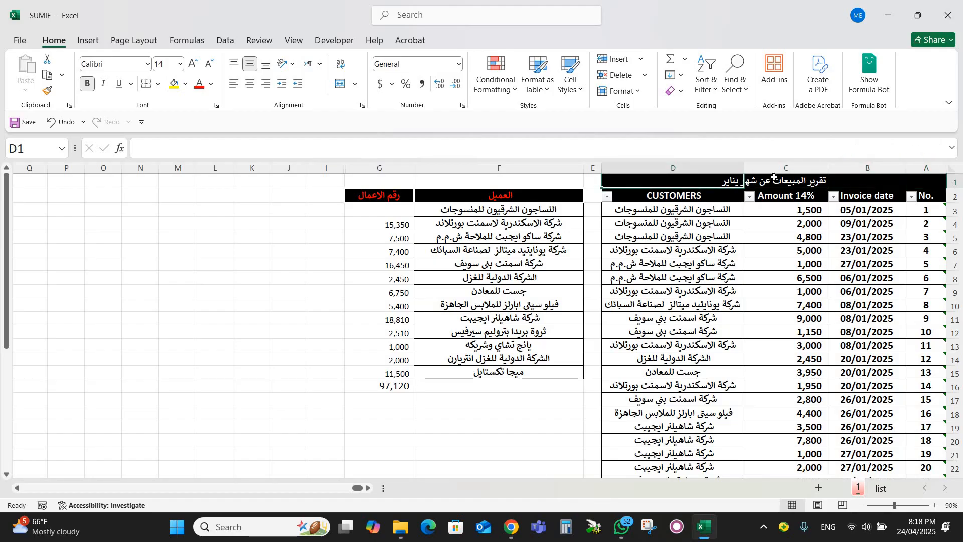
pyautogui.press('Right')
# - Enter =SUMIF(D:D,F3,C:C) in cell G3 to total the first customer's sales, and select the result
pyautogui.click(388, 213)
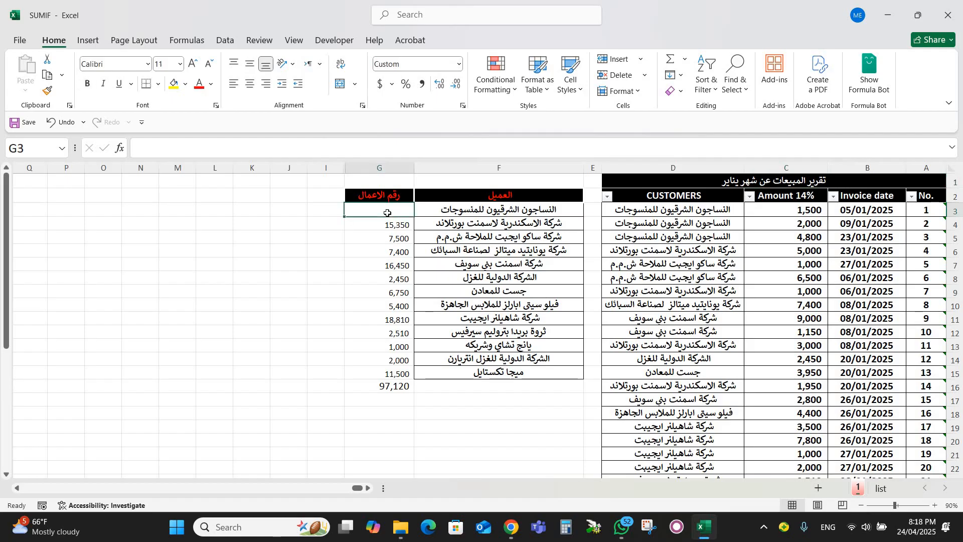
pyautogui.write('=S')
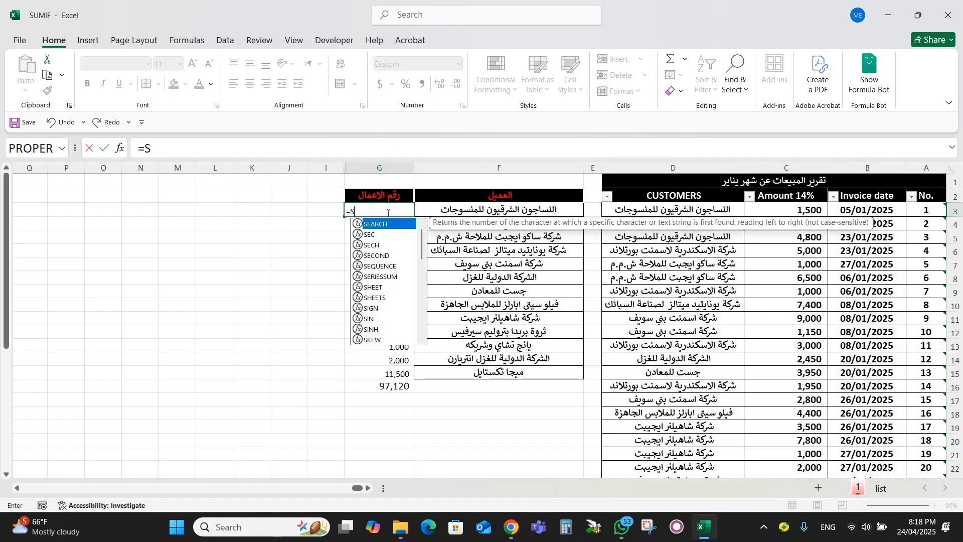
pyautogui.write('UM')
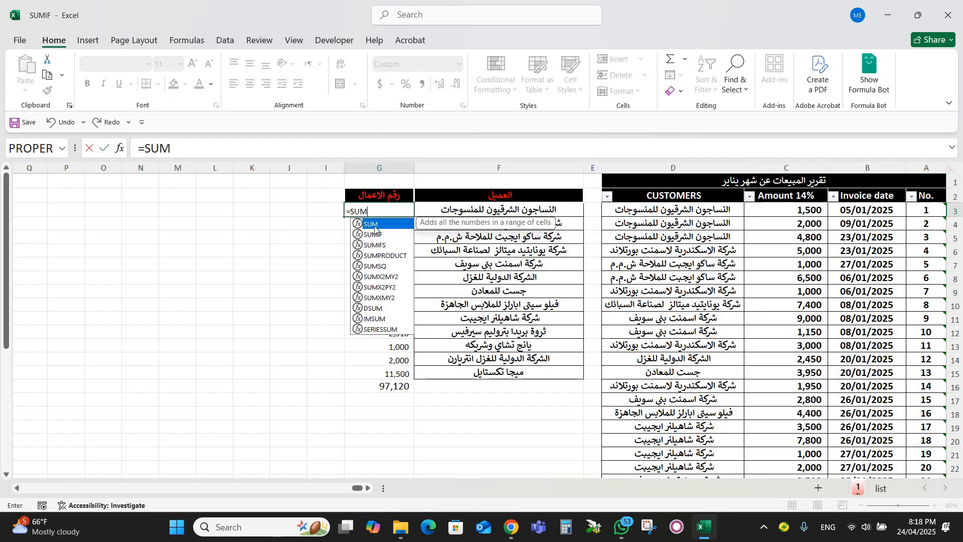
pyautogui.doubleClick(378, 232)
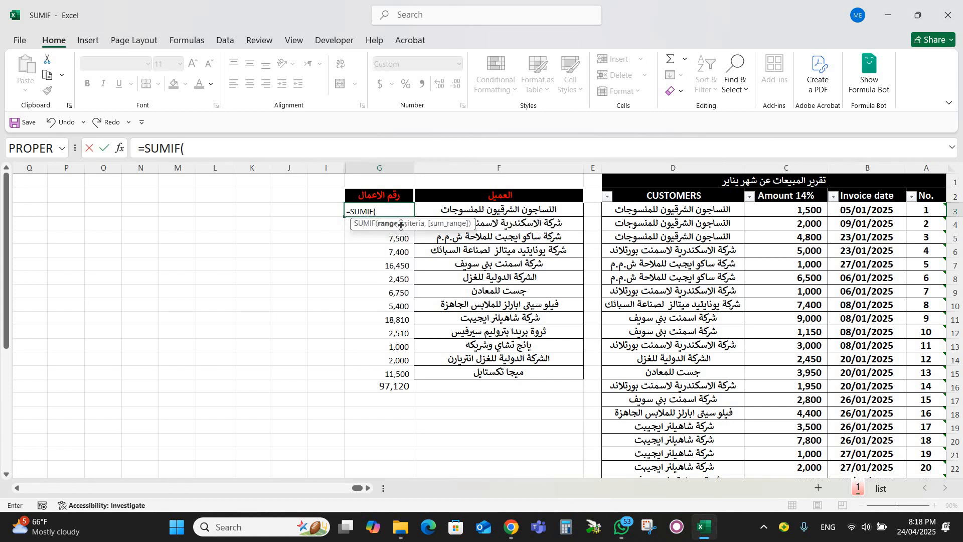
pyautogui.click(677, 161)
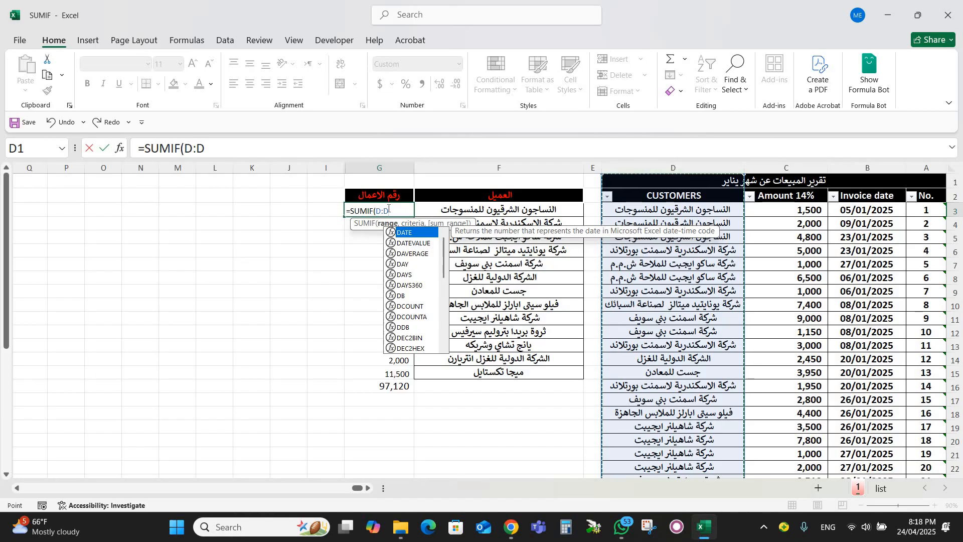
pyautogui.write(',')
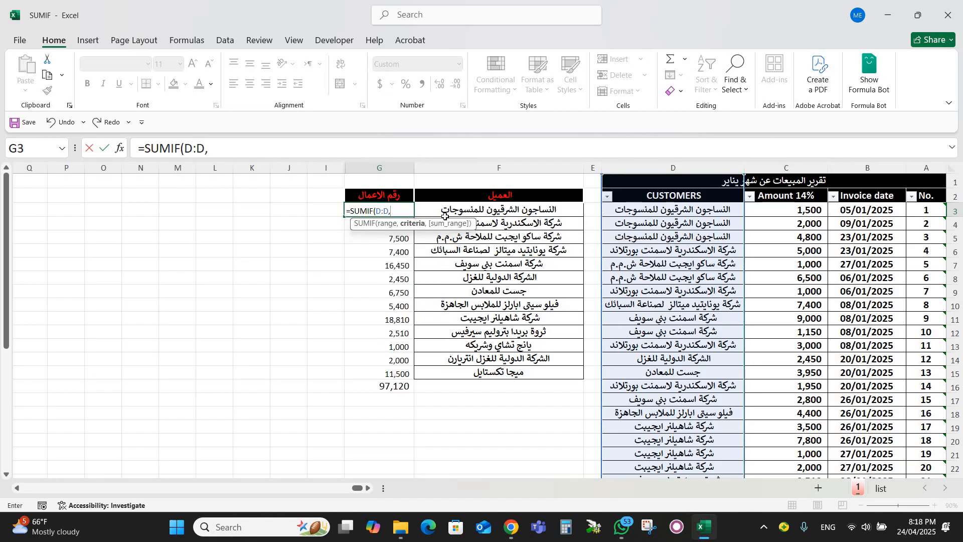
pyautogui.click(515, 209)
pyautogui.write(',')
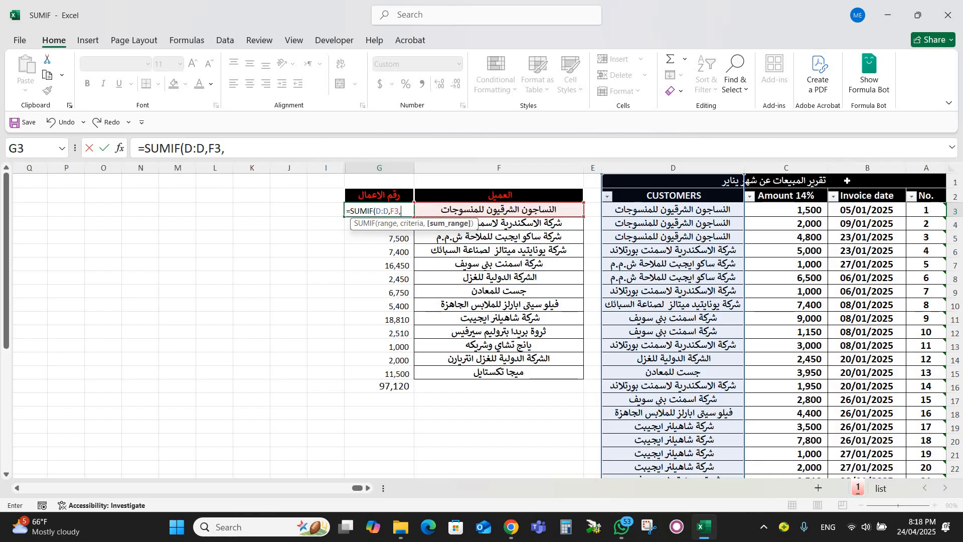
pyautogui.click(787, 168)
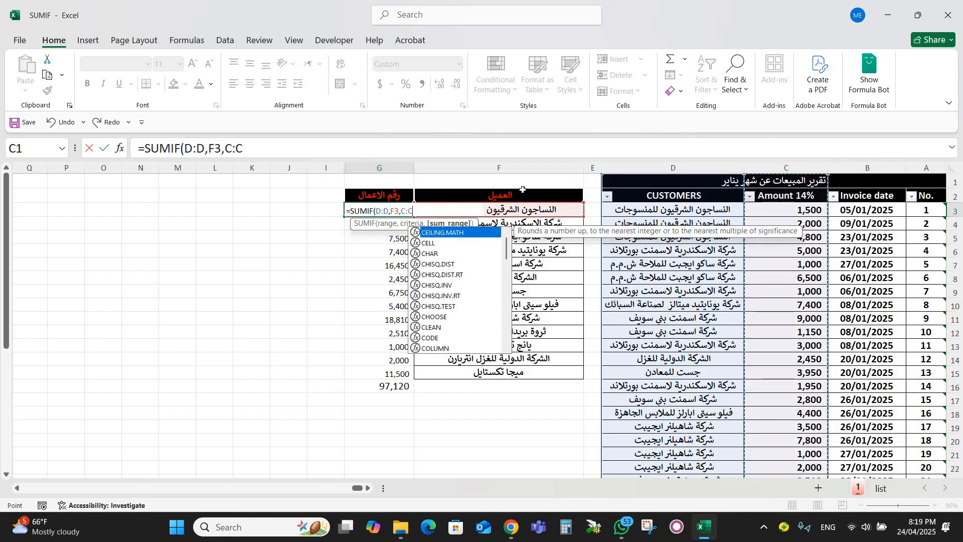
pyautogui.press('Return')
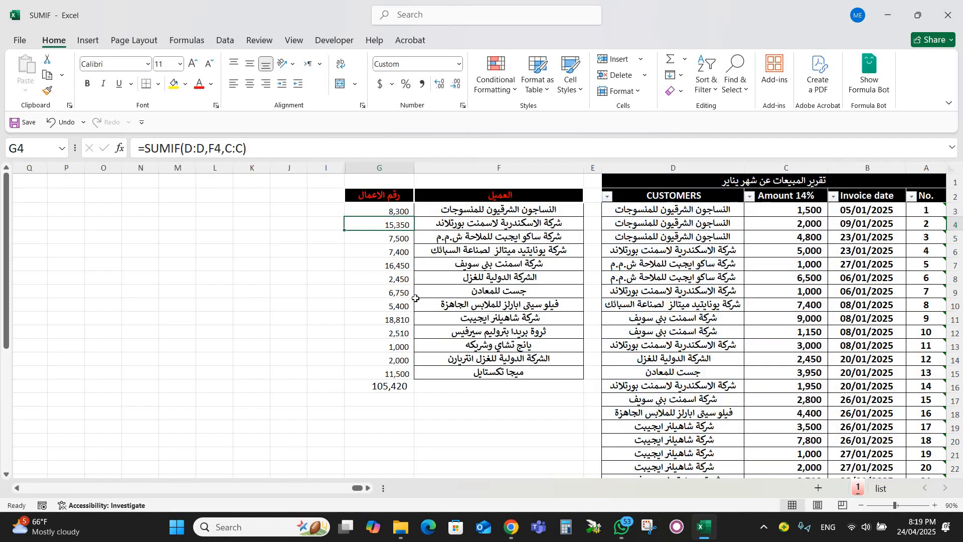
pyautogui.click(394, 213)
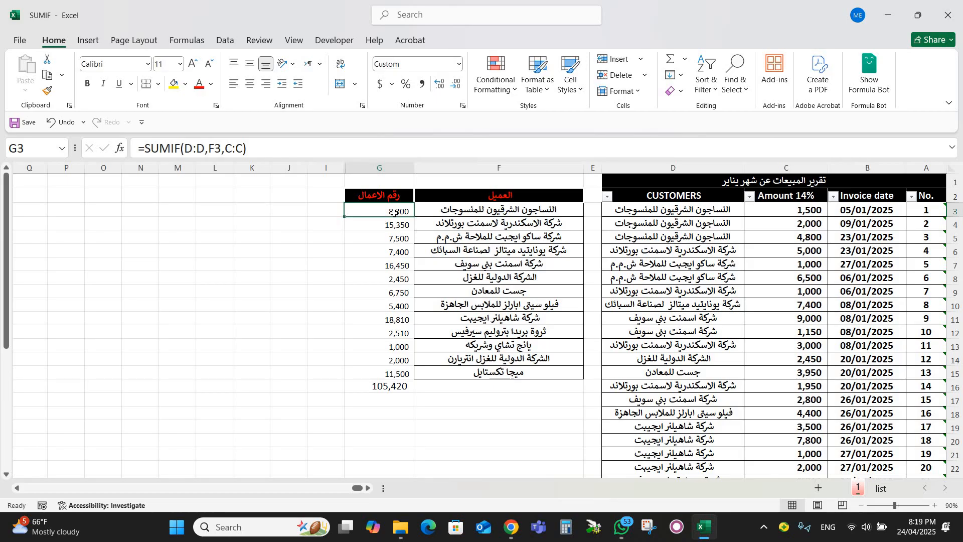